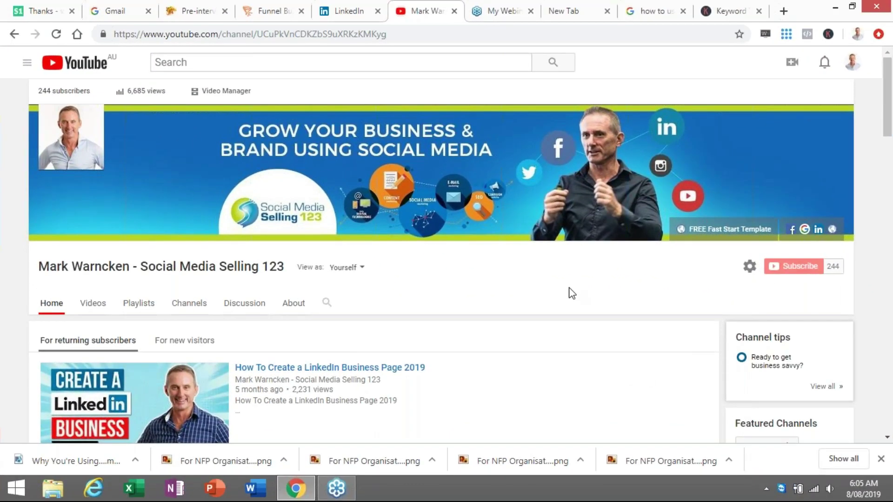
Move down the channel page to the Uploads row and the LinkedIn playlist below it.
left_click(887, 439)
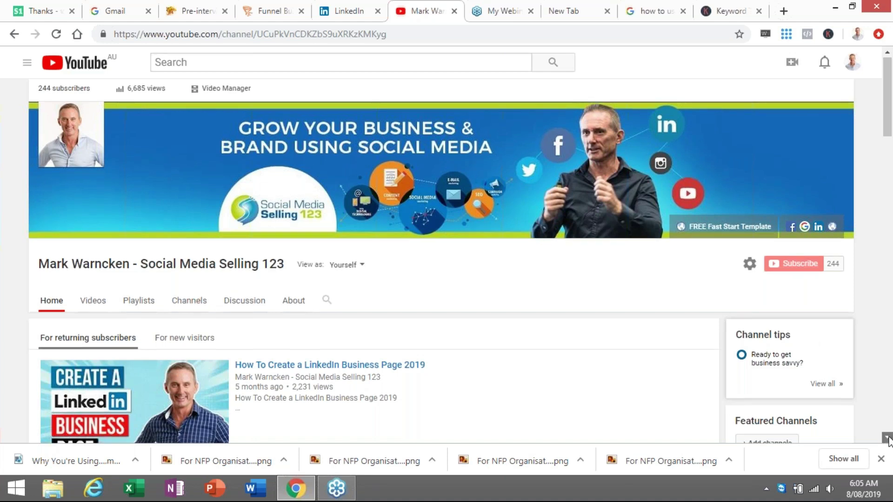
left_click(887, 440)
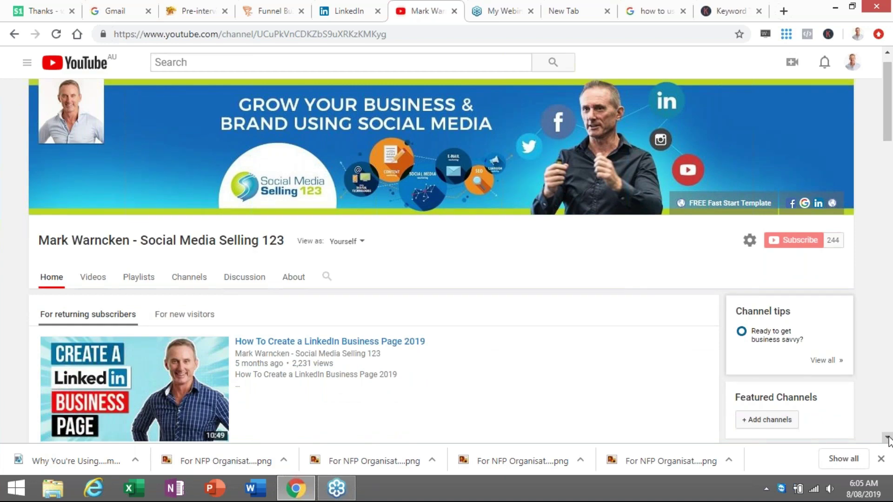
left_click(887, 440)
left_click(887, 439)
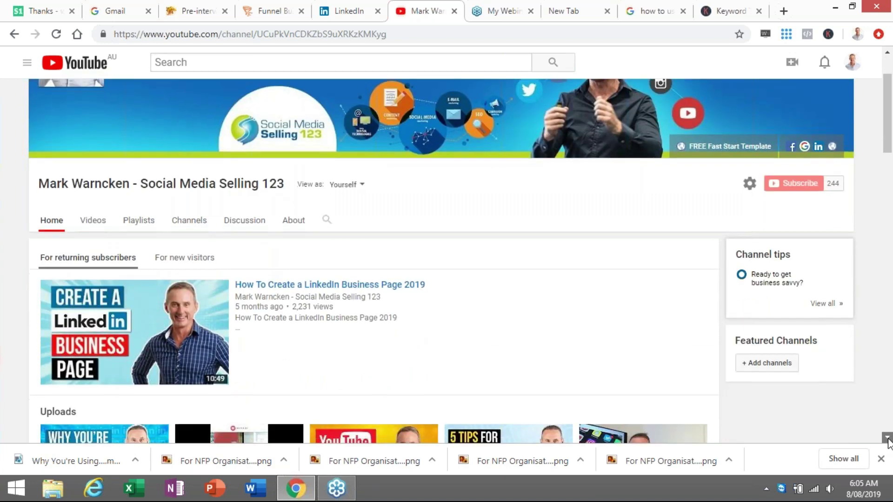
left_click(887, 439)
left_click(888, 439)
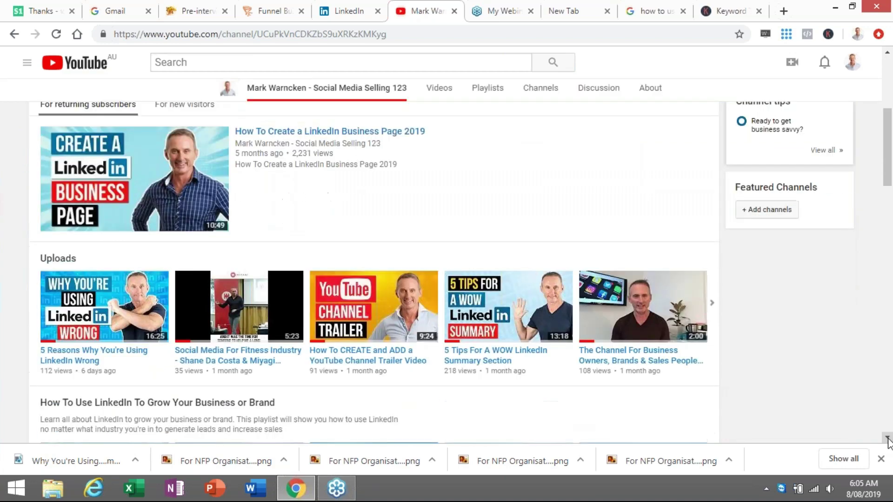
left_click(888, 439)
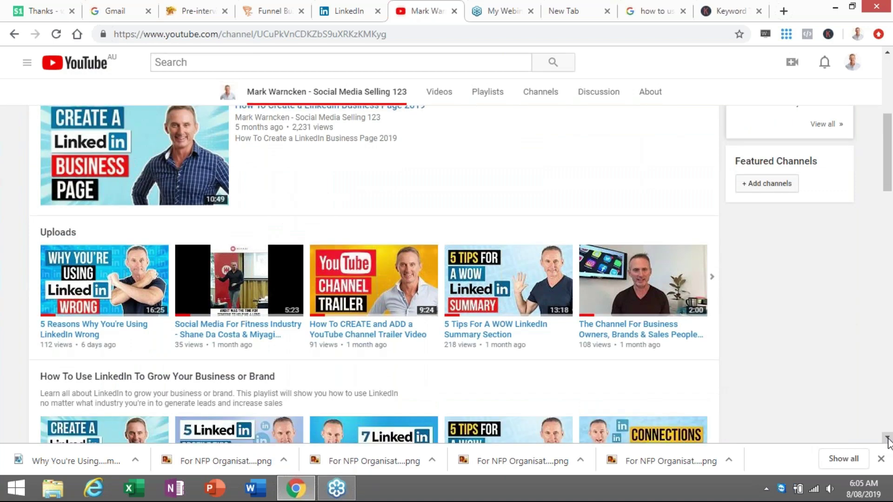
Scroll through the playlist rows, return to the top, and switch to the Google new tab.
scroll(826, 328, "up", 1)
scroll(823, 323, "up", 4)
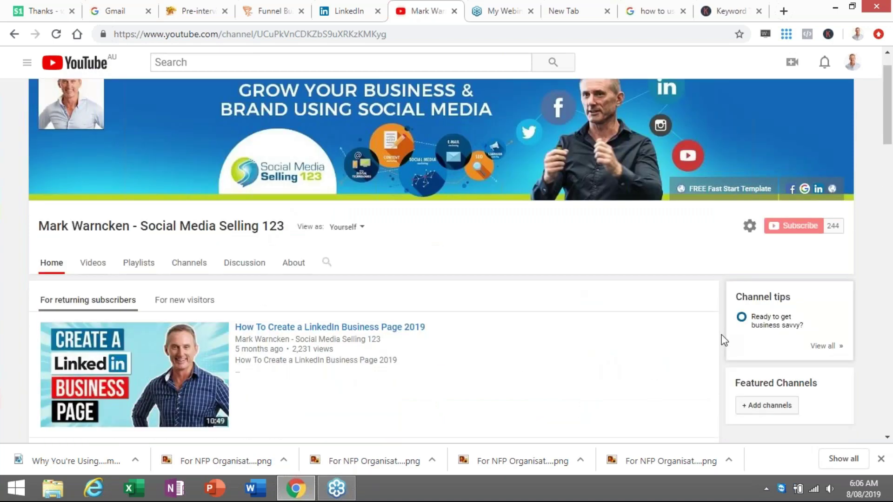
scroll(724, 340, "down", 1)
scroll(724, 341, "down", 1)
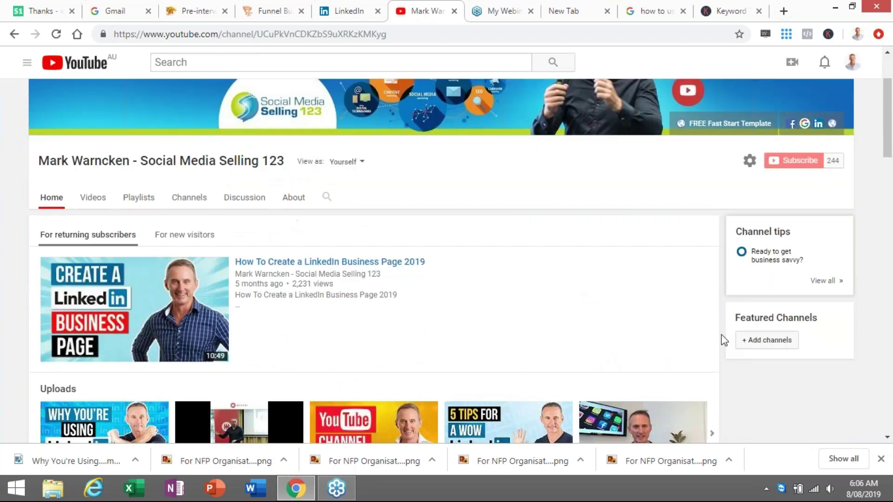
scroll(724, 341, "down", 3)
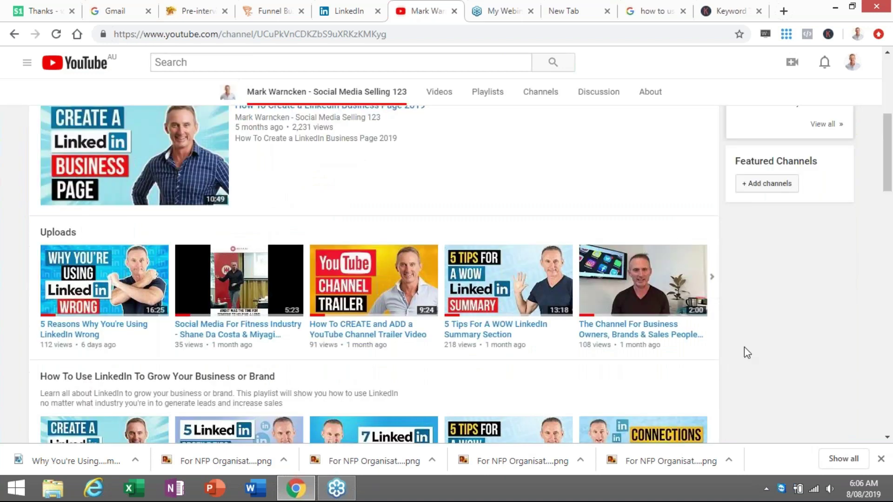
scroll(744, 347, "down", 1)
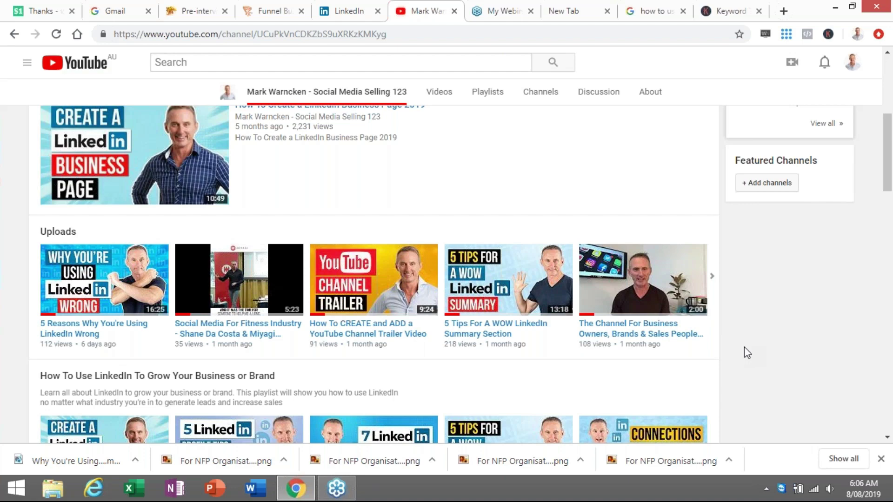
scroll(744, 352, "down", 1)
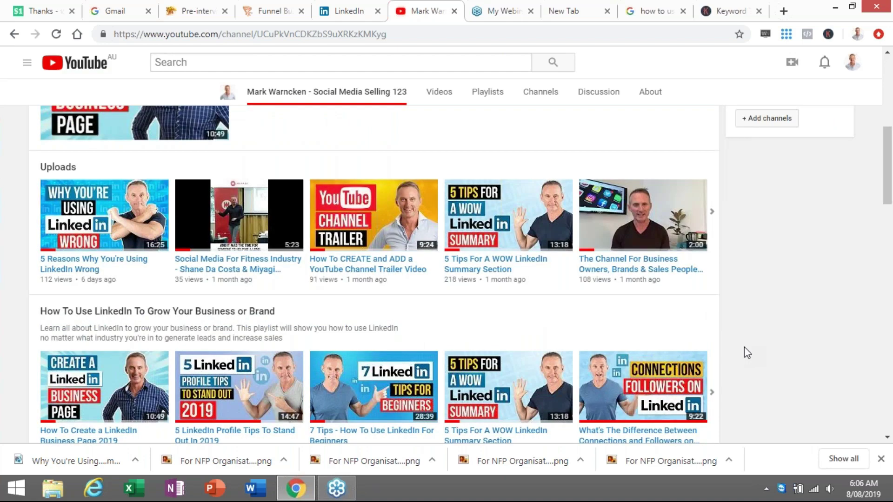
scroll(744, 353, "down", 1)
scroll(744, 346, "down", 3)
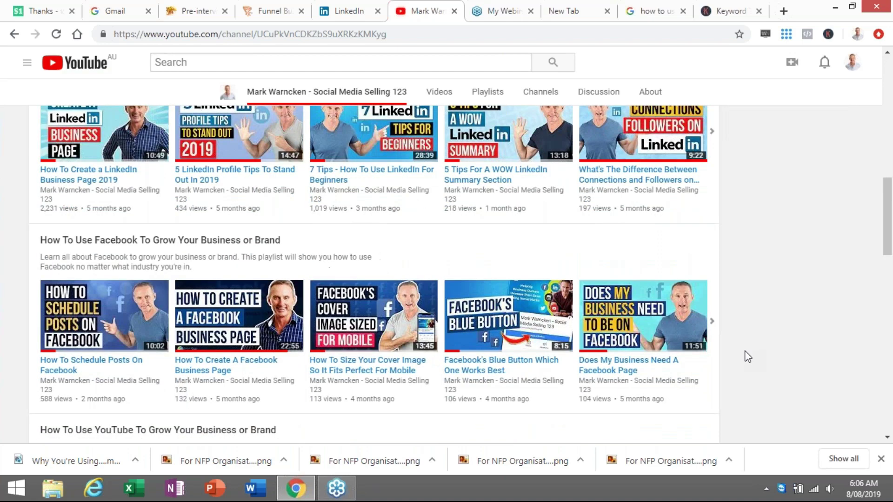
scroll(747, 356, "down", 1)
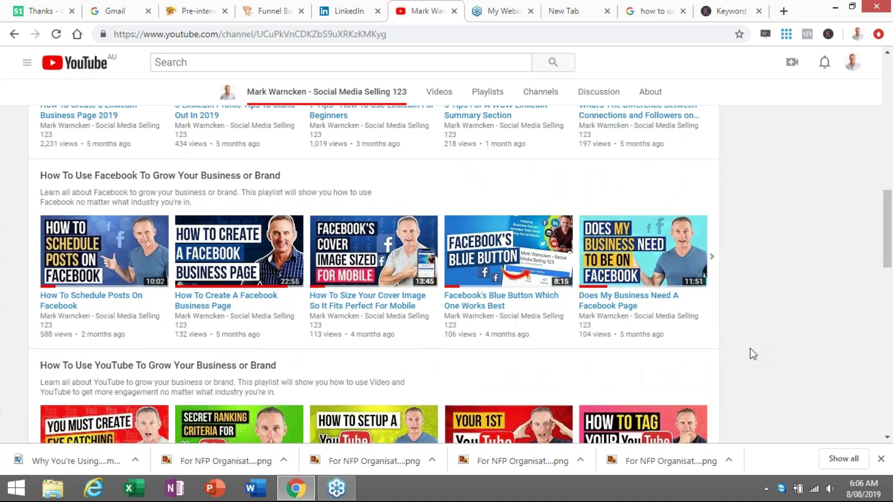
scroll(753, 354, "up", 4)
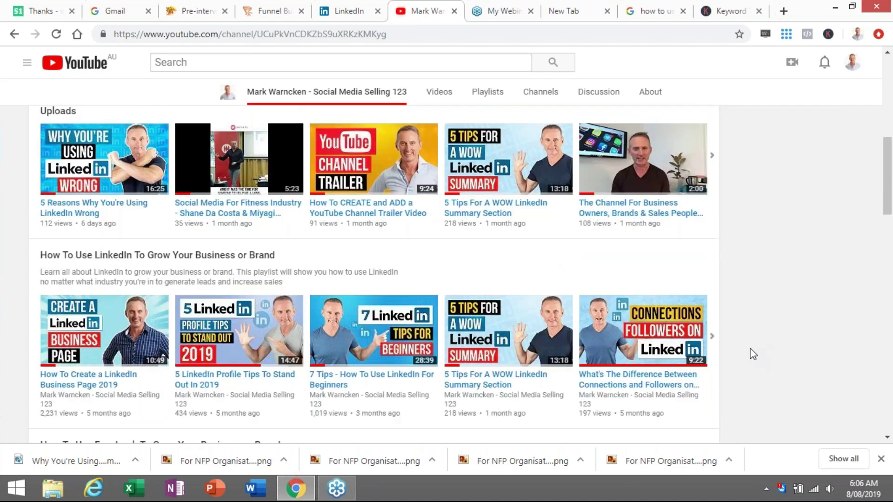
scroll(753, 355, "up", 5)
scroll(753, 354, "up", 1)
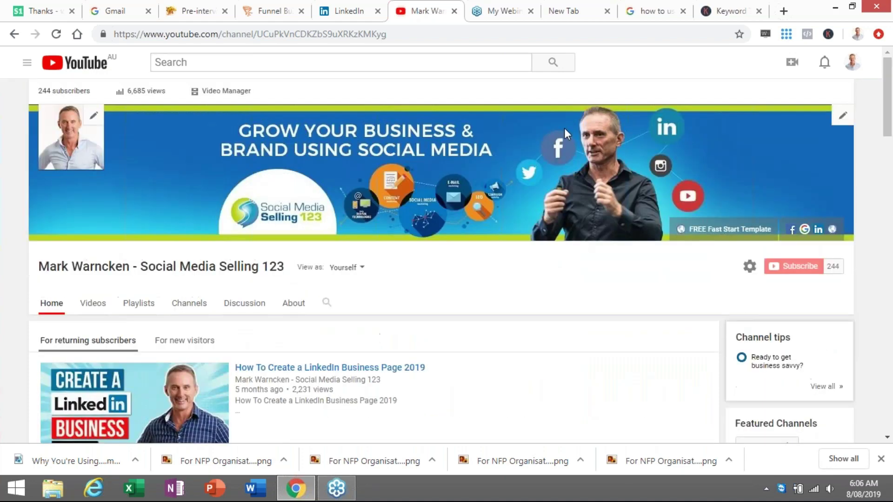
left_click(567, 12)
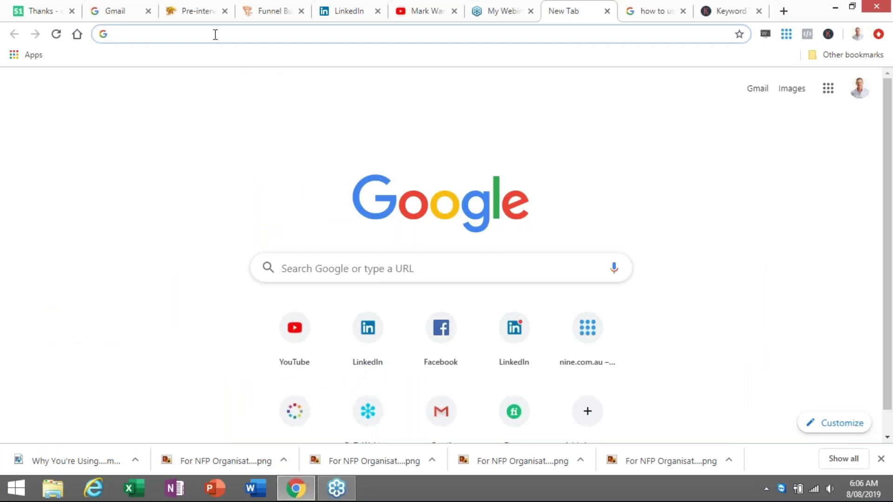
Search Google for 'keywords everywhere' to see 49,500/mo volume, $1.25 CPC and 0.03 competition.
type("keywrords ")
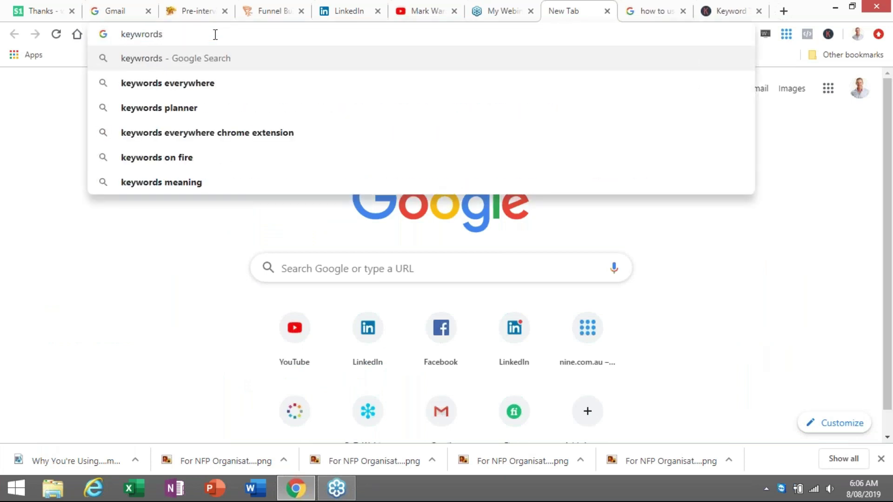
type("everywhere")
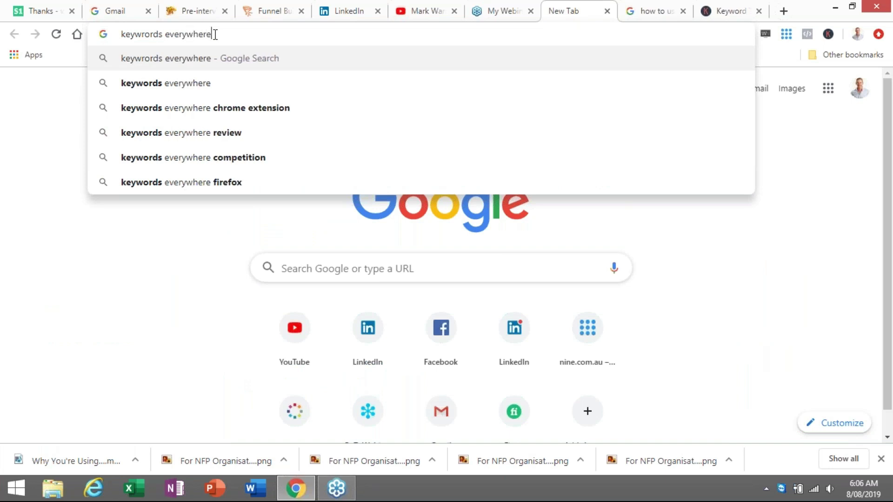
left_click(194, 83)
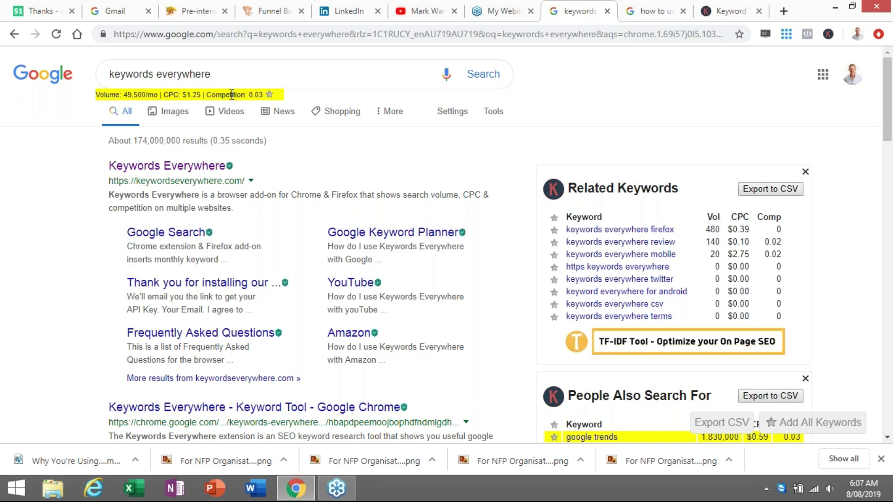
scroll(450, 196, "down", 1)
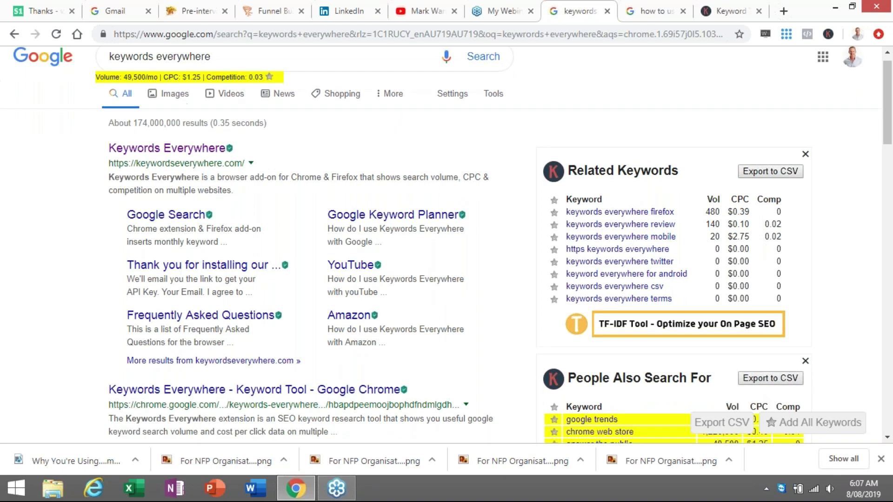
scroll(446, 242, "down", 2)
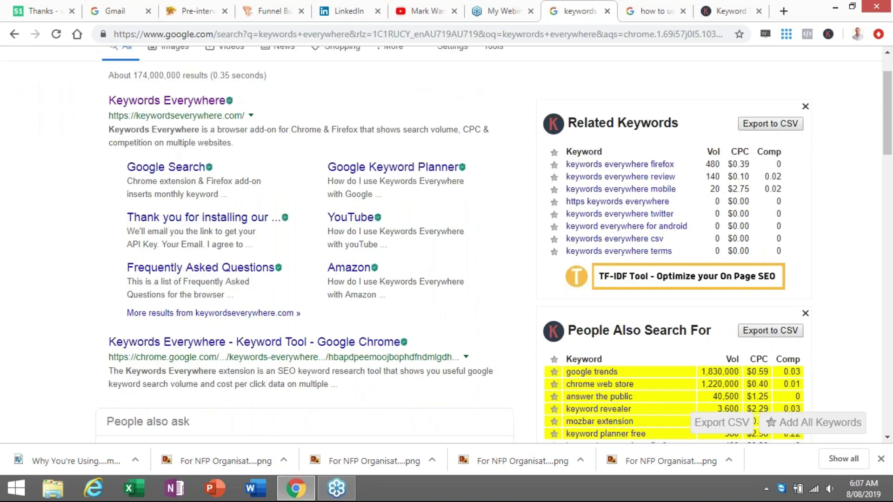
scroll(600, 245, "down", 3)
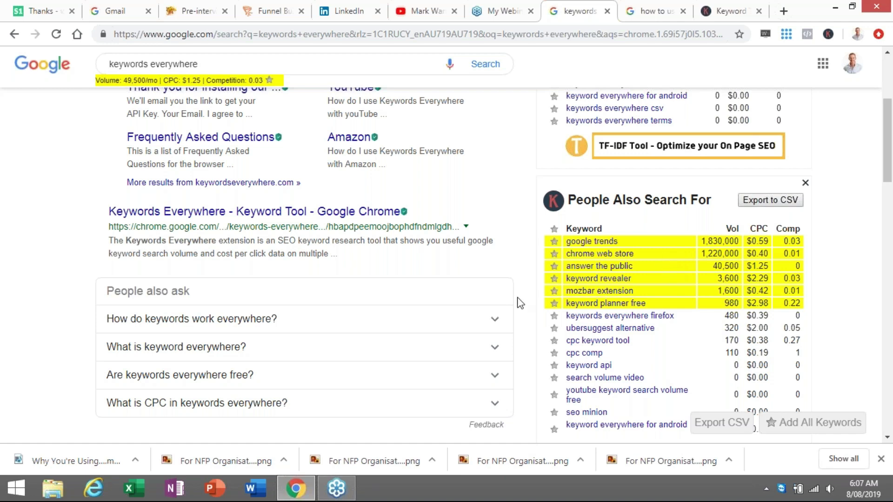
scroll(520, 307, "down", 2)
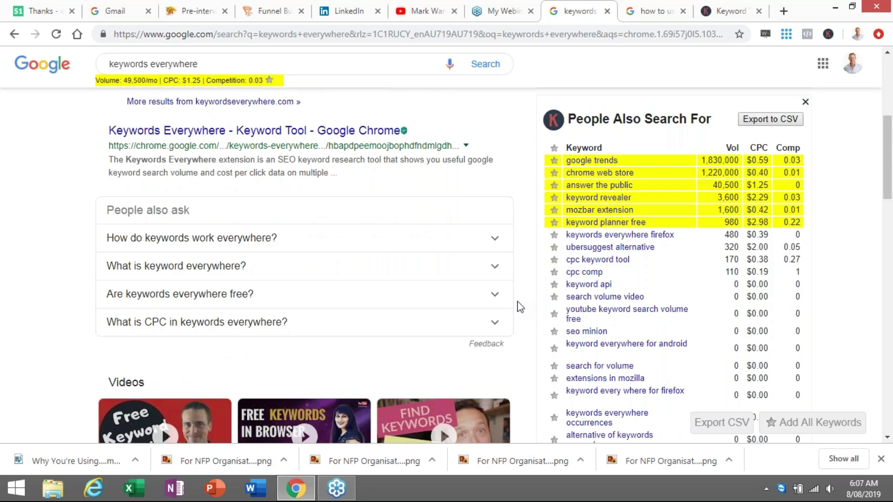
scroll(520, 307, "down", 5)
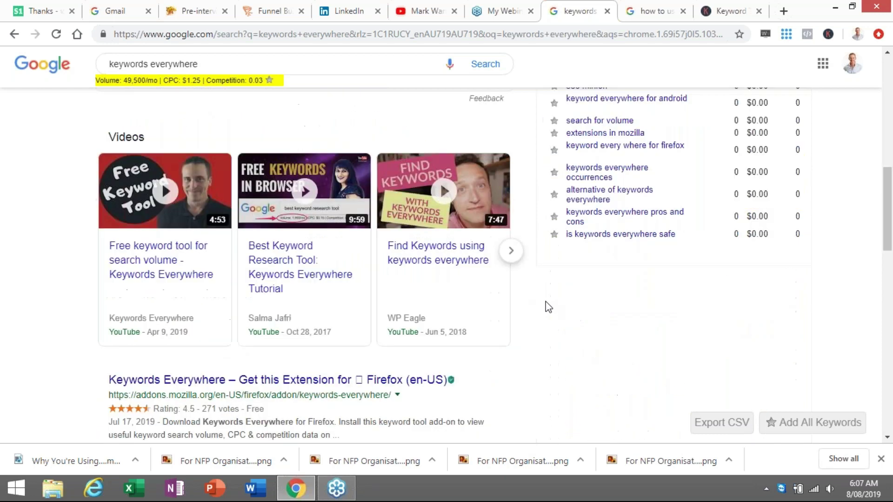
scroll(548, 307, "down", 10)
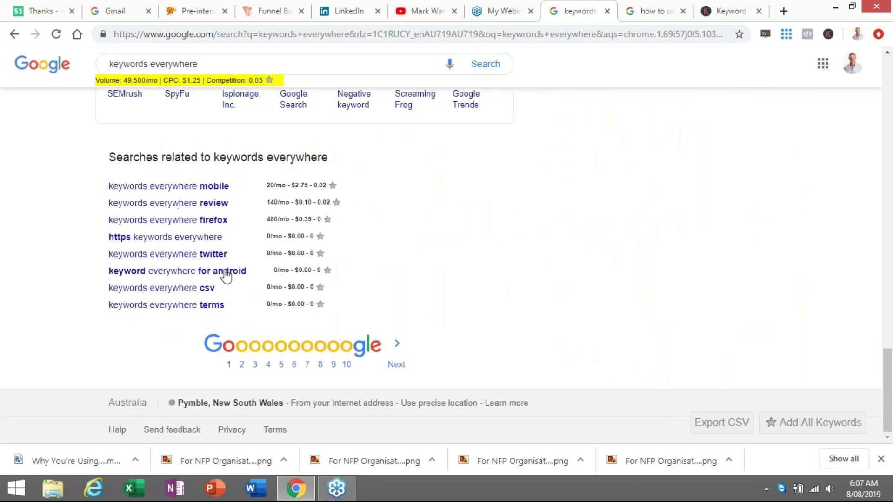
scroll(558, 272, "up", 1)
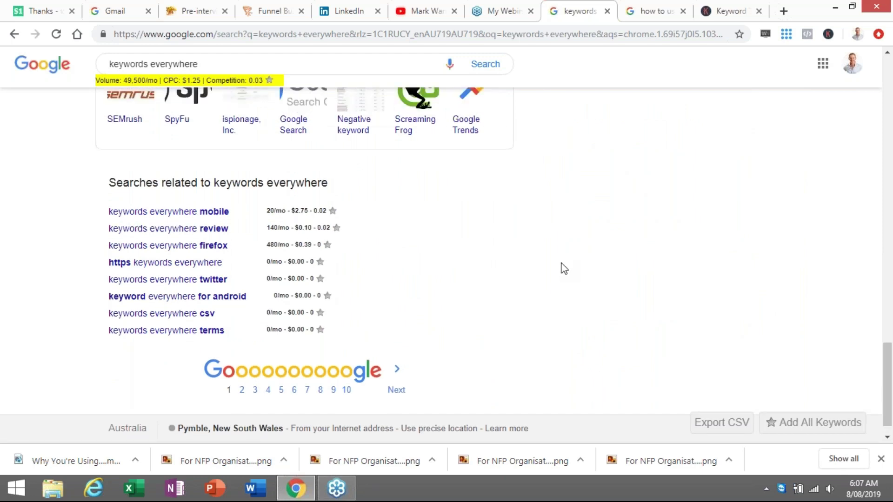
scroll(565, 268, "up", 5)
scroll(567, 268, "up", 6)
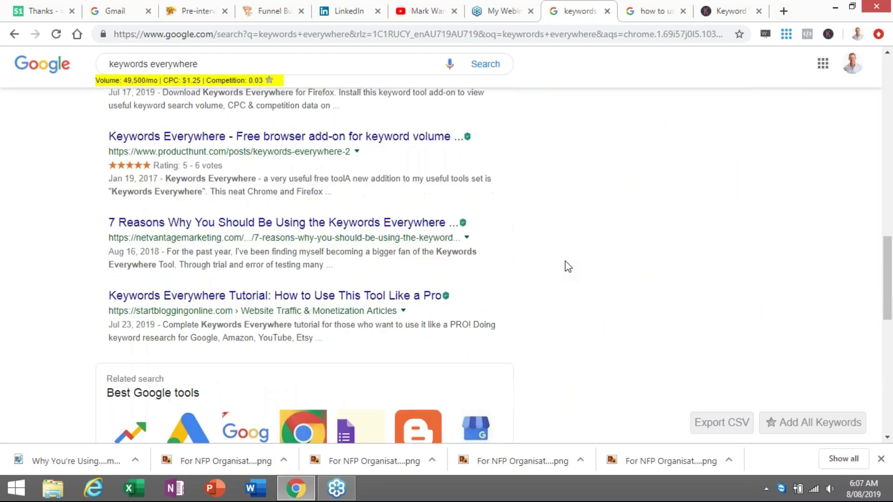
scroll(566, 263, "up", 15)
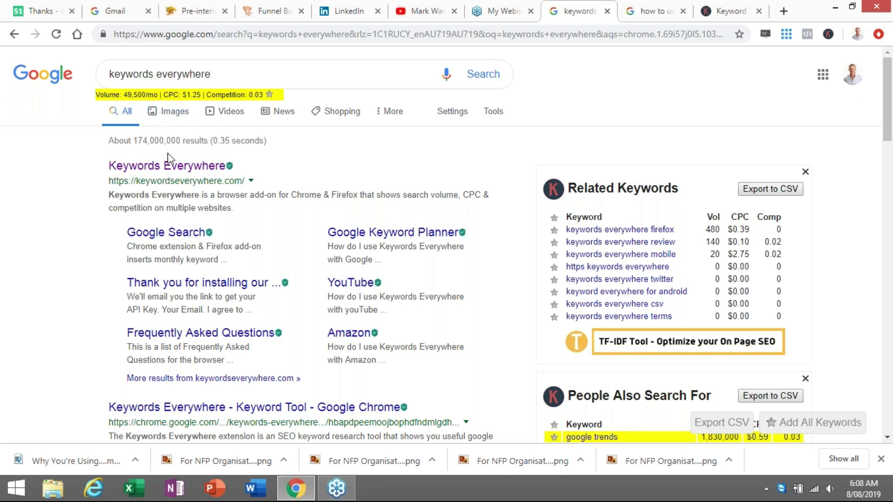
left_click(181, 168)
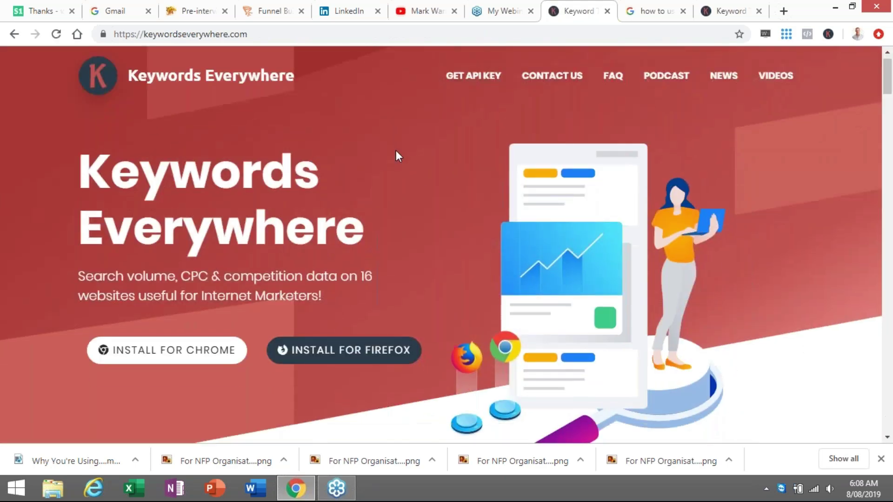
Scroll the Keywords Everywhere home page, then return to the 'how to use facebook for business' results.
scroll(396, 150, "down", 3)
scroll(396, 149, "up", 4)
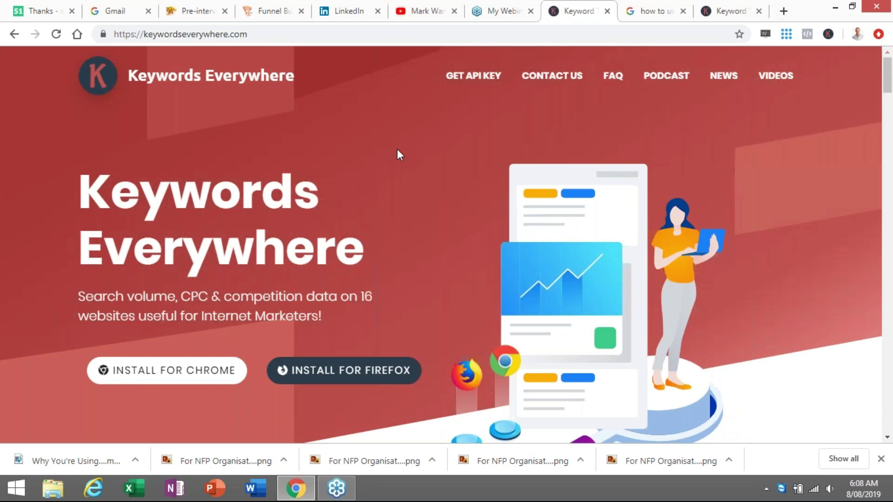
left_click(646, 15)
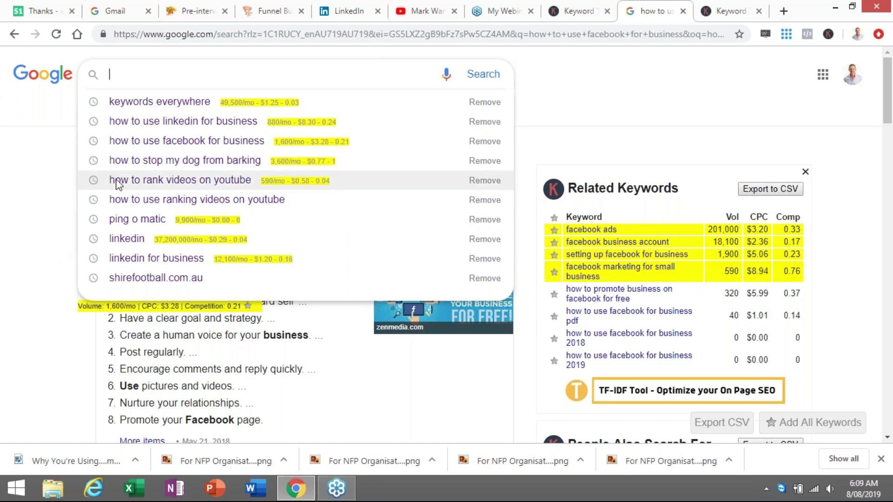
Search 'how to stop my dog from barking' and view its suggestions with volume and CPC figures.
left_click(197, 164)
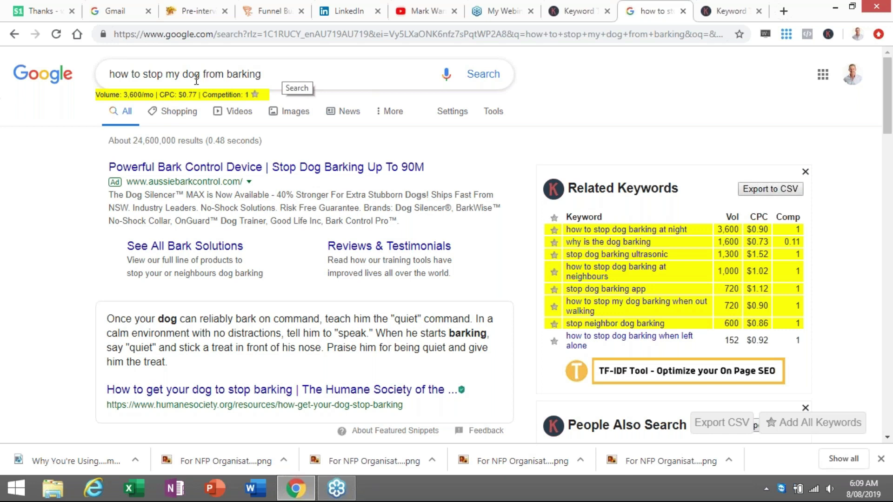
left_click_drag(262, 74, 312, 77)
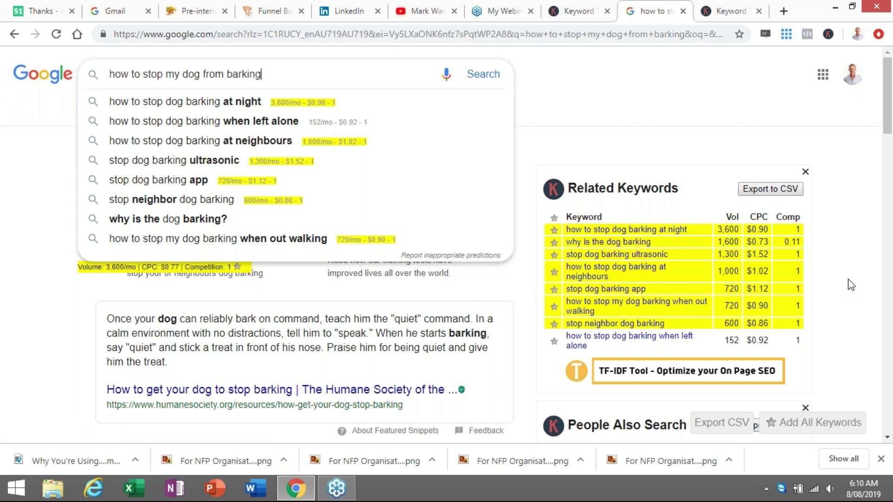
scroll(848, 286, "down", 1)
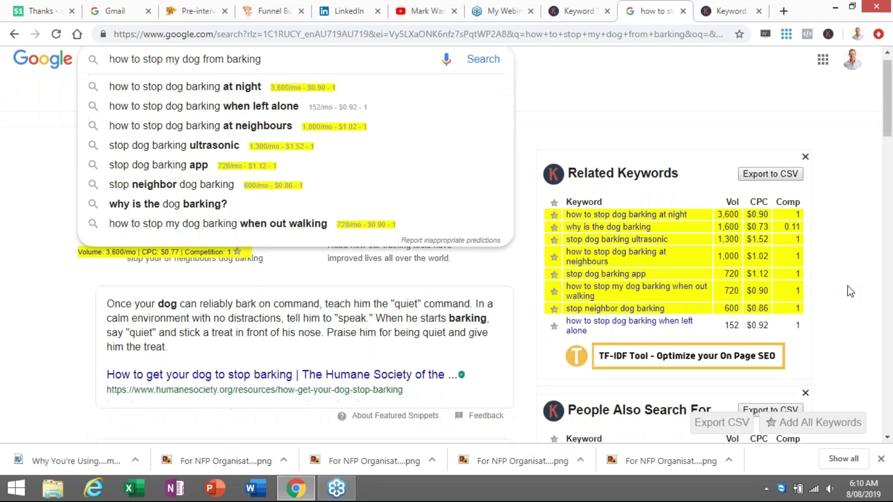
scroll(847, 285, "down", 4)
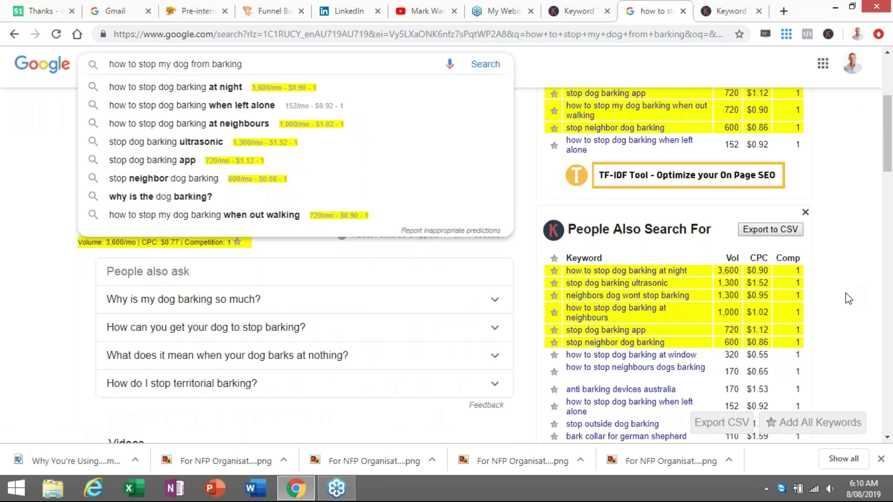
scroll(846, 293, "down", 1)
scroll(845, 294, "down", 1)
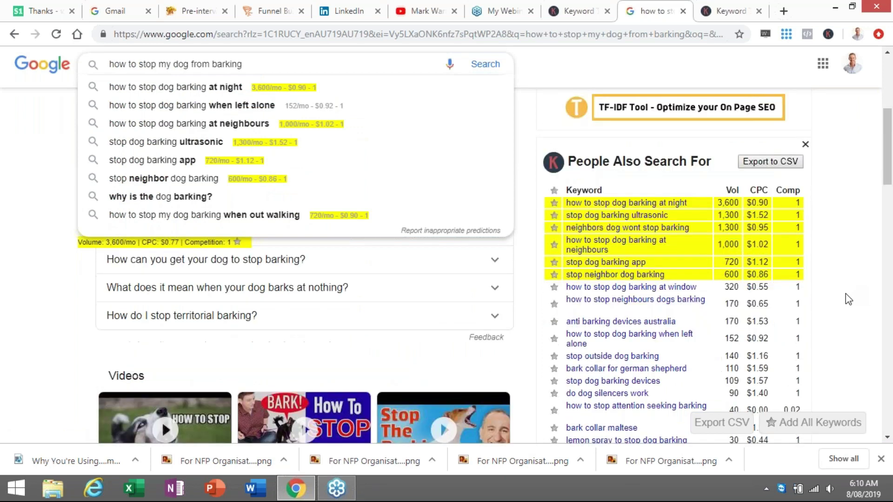
scroll(846, 299, "down", 4)
scroll(578, 400, "down", 10)
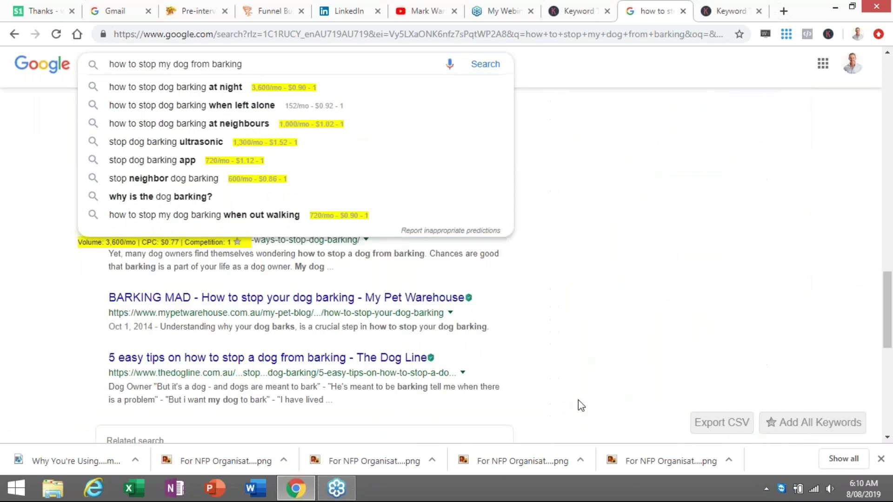
scroll(148, 389, "down", 2)
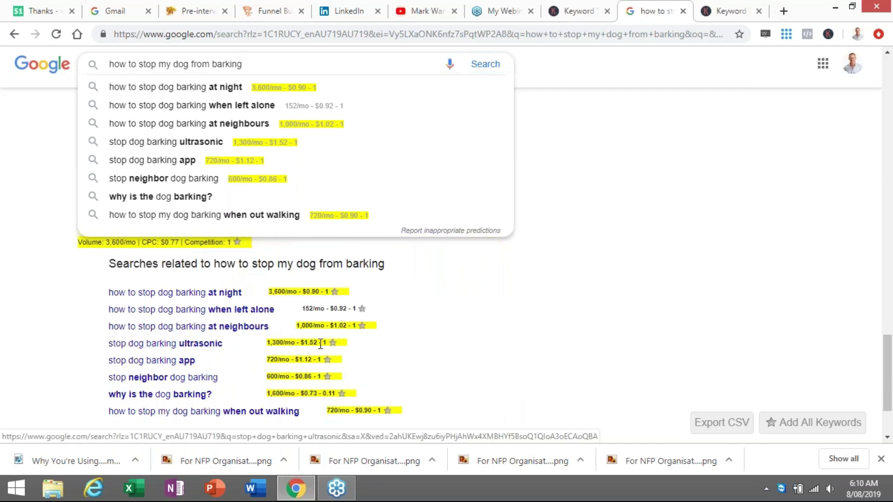
scroll(360, 354, "down", 2)
scroll(358, 349, "up", 5)
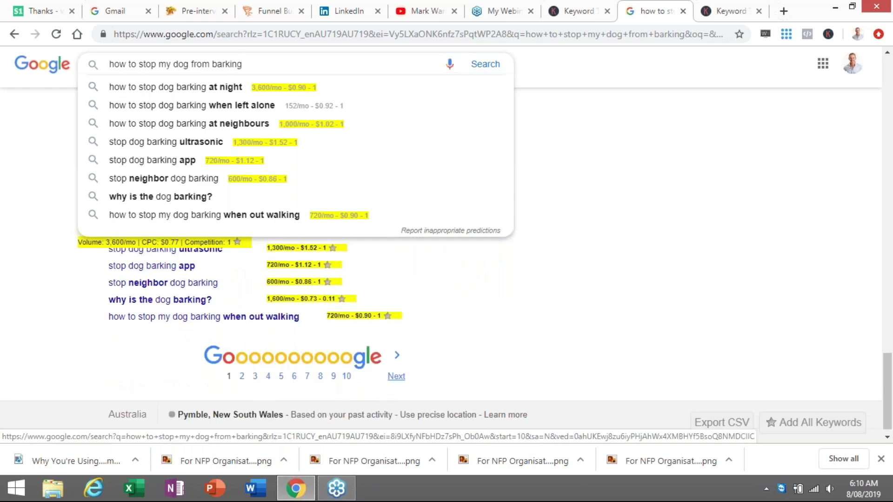
scroll(356, 344, "up", 5)
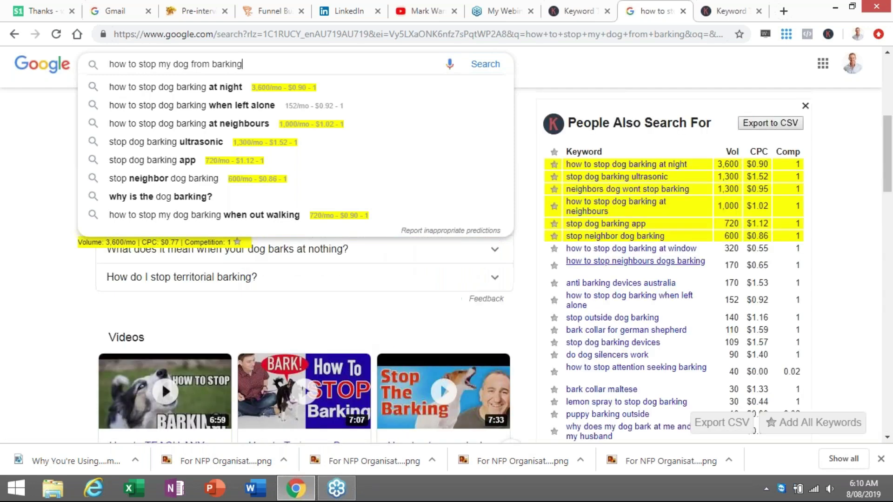
scroll(375, 187, "up", 5)
Replace the dog-barking query with 'linkedin for business' and search, showing 12,100/mo and $1.20 CPC.
key("BackSpace")
key("BackSpace")
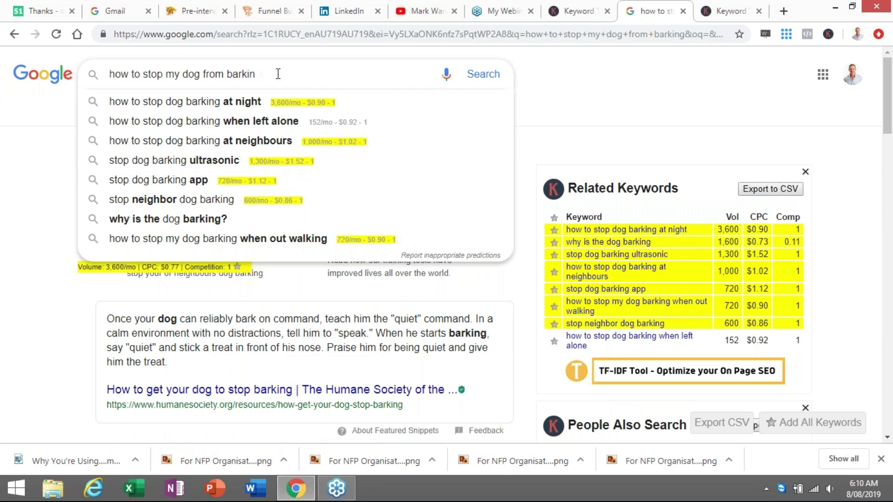
key("BackSpace")
key("BackSpace")
key("BackSpace")
key("BackSpace")
key("BackSpace")
key("BackSpace")
key("BackSpace")
key("BackSpace")
key("BackSpace")
key("BackSpace")
key("BackSpace")
key("BackSpace")
key("BackSpace")
key("BackSpace")
key("BackSpace")
key("BackSpace")
key("BackSpace")
key("BackSpace")
key("BackSpace")
key("BackSpace")
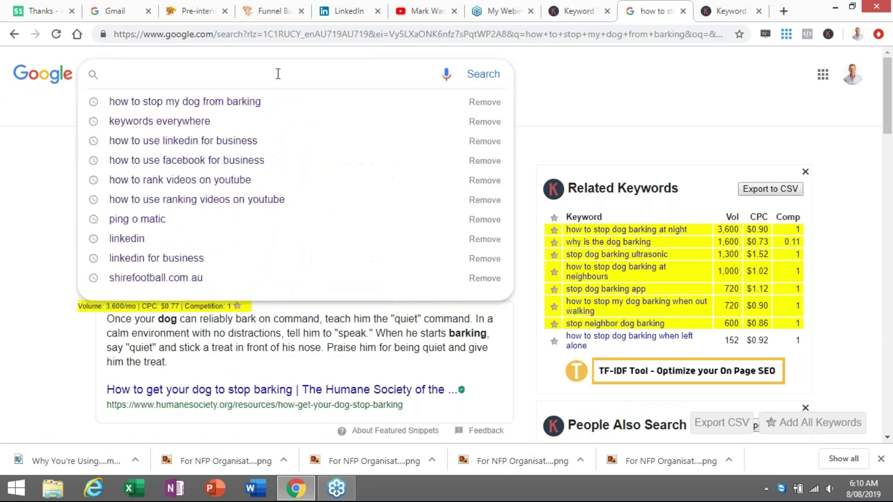
type("linked")
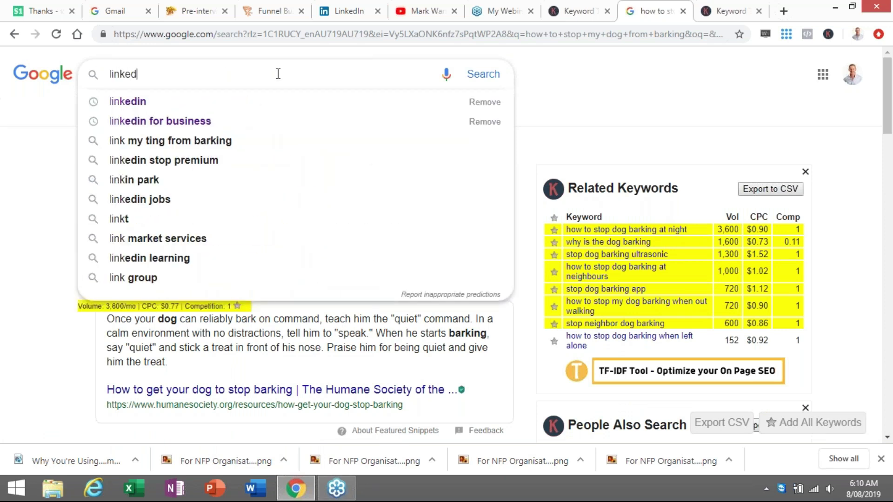
type("in for busi")
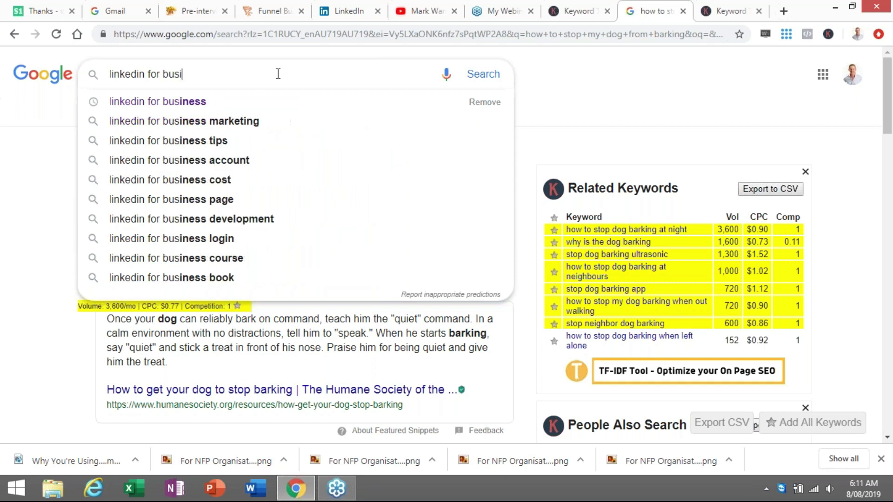
type("ness")
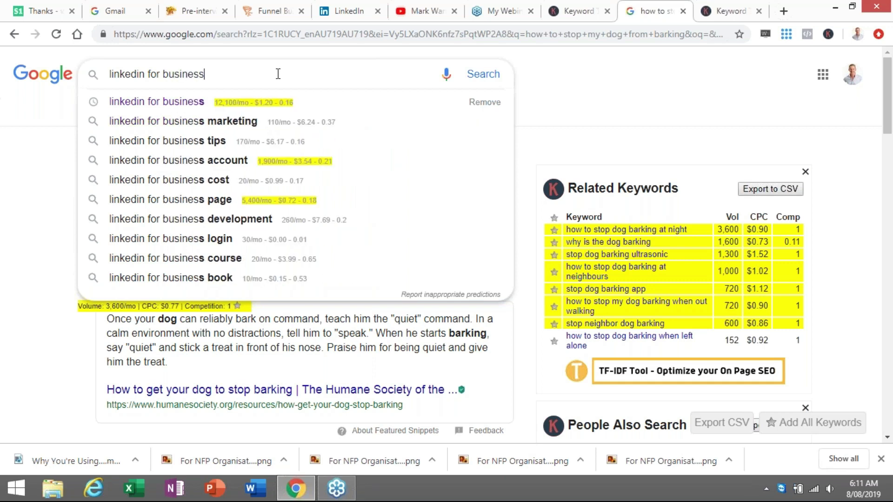
key("Return")
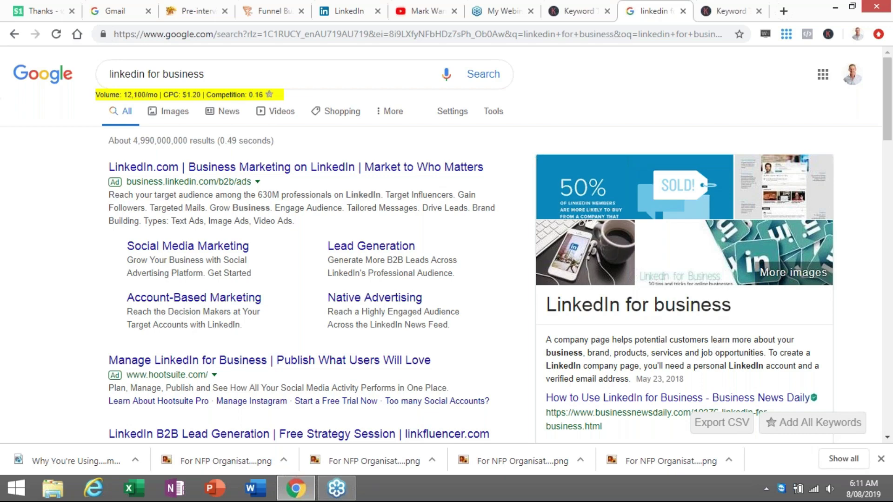
scroll(457, 204, "down", 1)
scroll(457, 203, "down", 4)
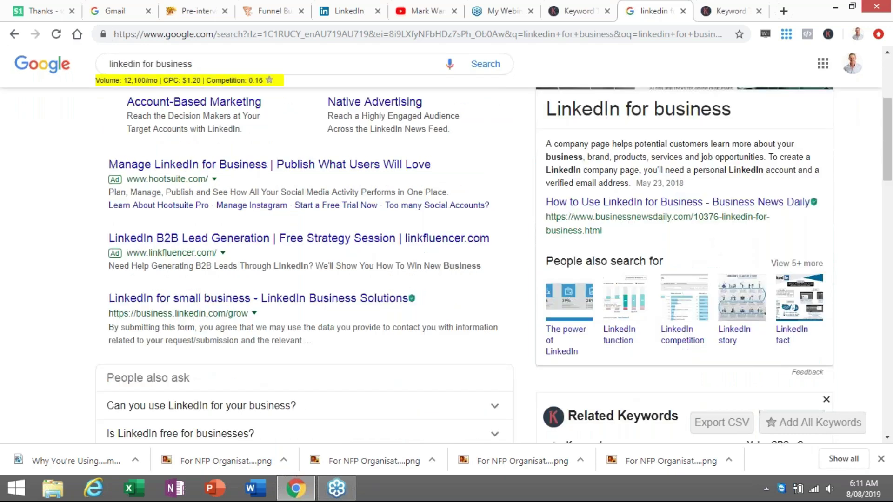
scroll(626, 304, "down", 8)
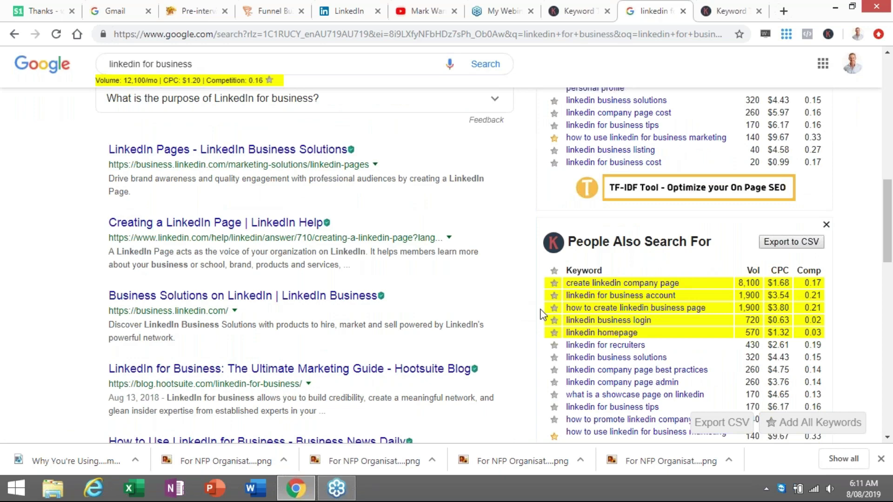
scroll(539, 313, "down", 15)
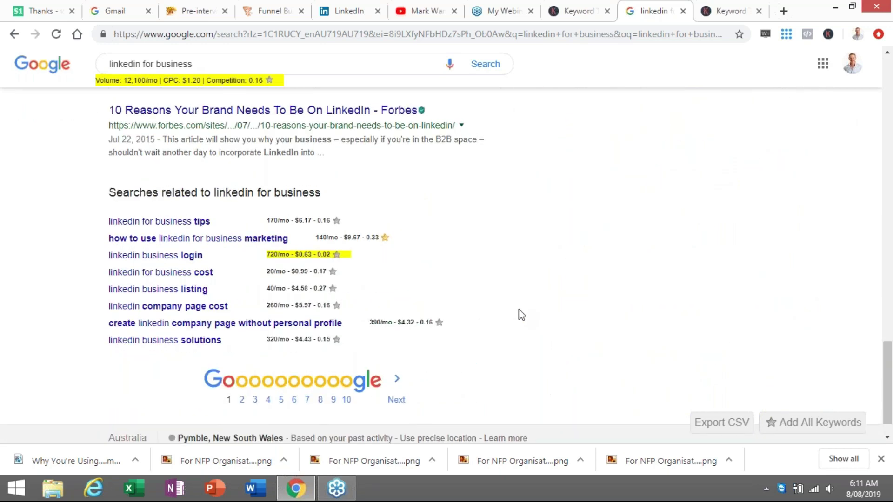
scroll(521, 314, "up", 8)
scroll(522, 315, "up", 10)
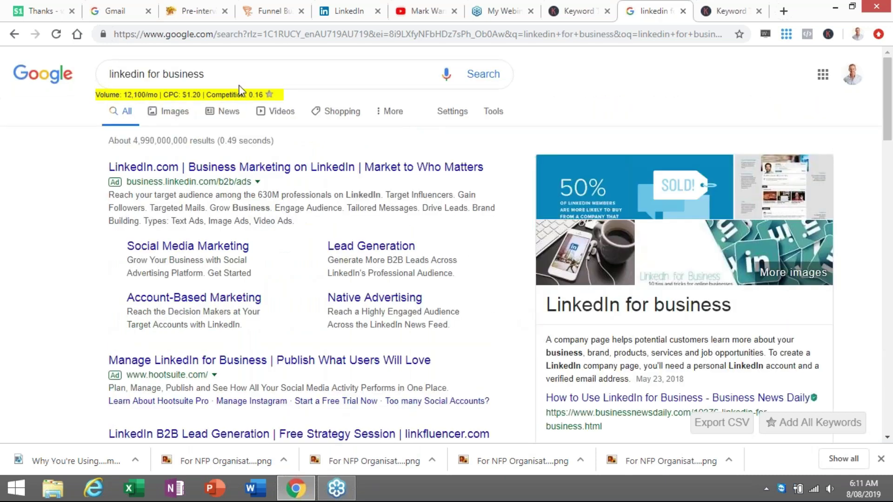
left_click_drag(225, 74, 81, 80)
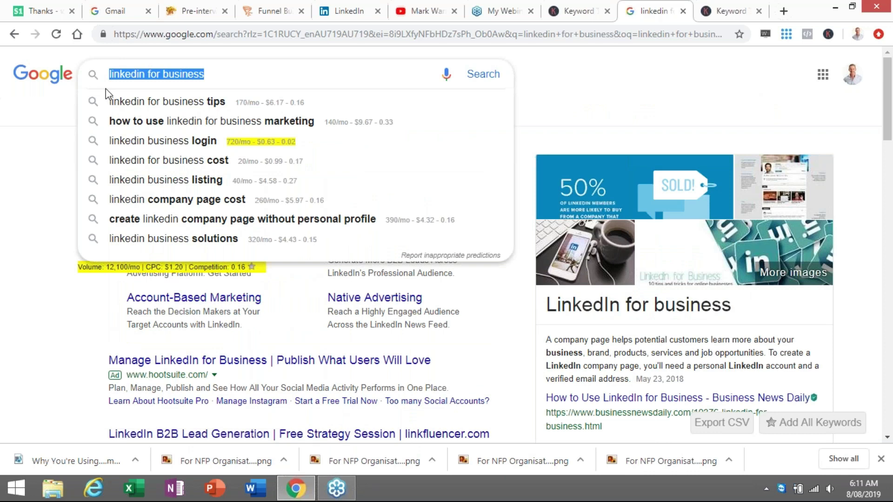
Search 'facebook for business' (368,000/mo, $1.47 CPC, 0.11) and scroll through its Related Keywords panel.
type("f")
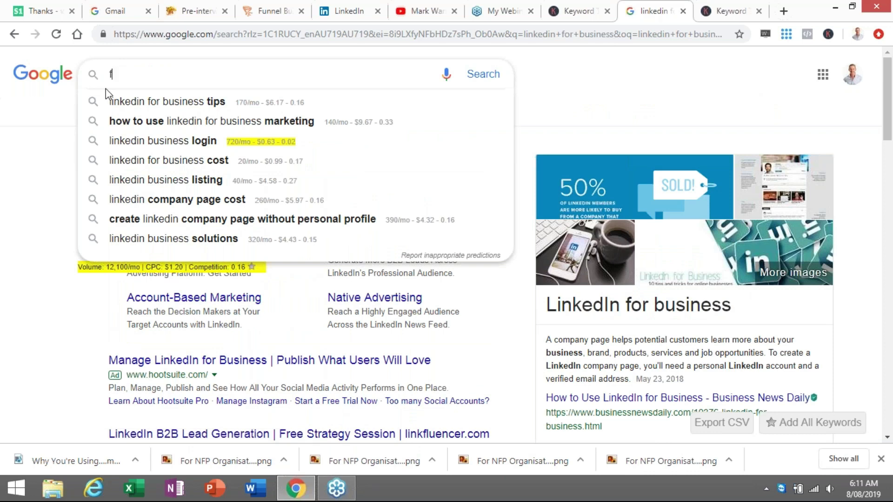
type("aceboo")
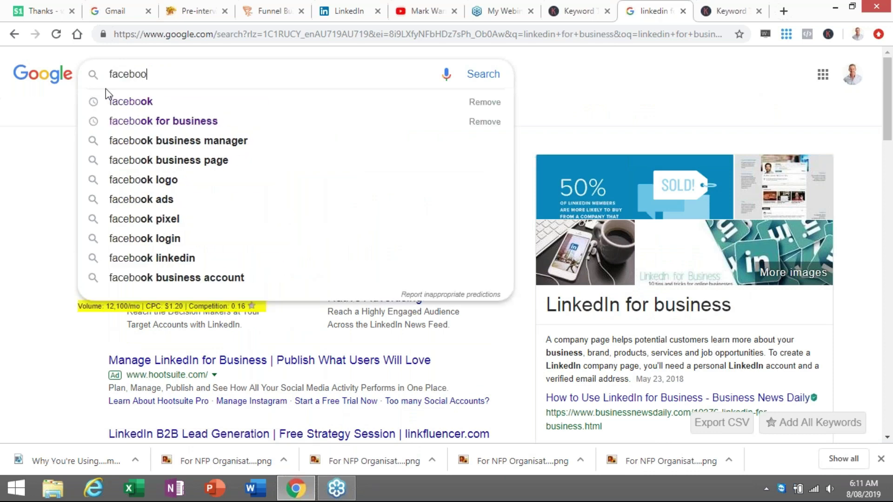
type("k for business")
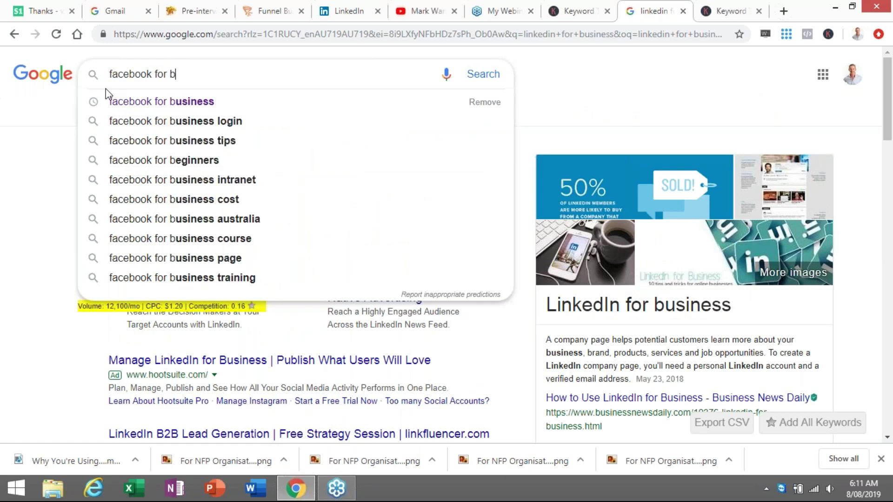
left_click(140, 104)
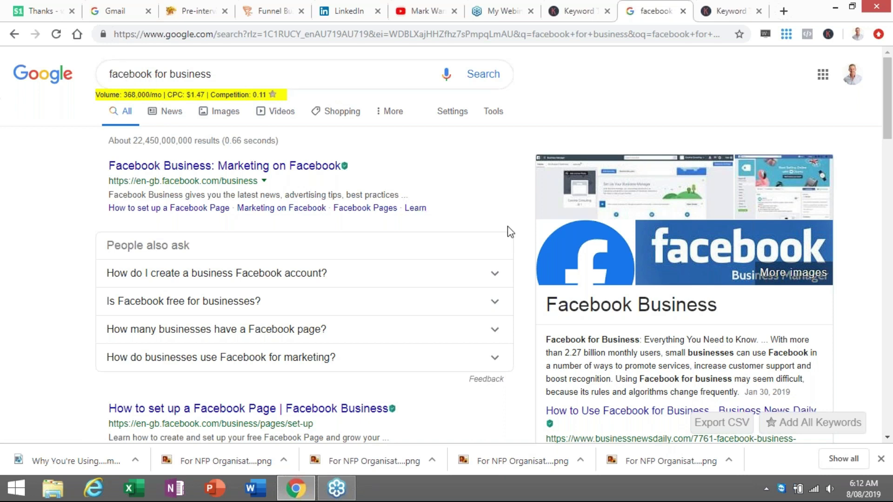
scroll(507, 227, "down", 3)
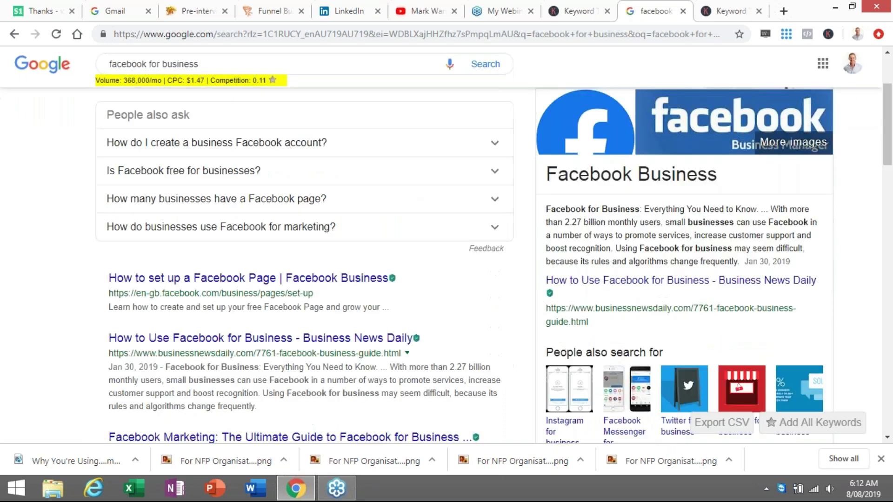
scroll(513, 230, "down", 6)
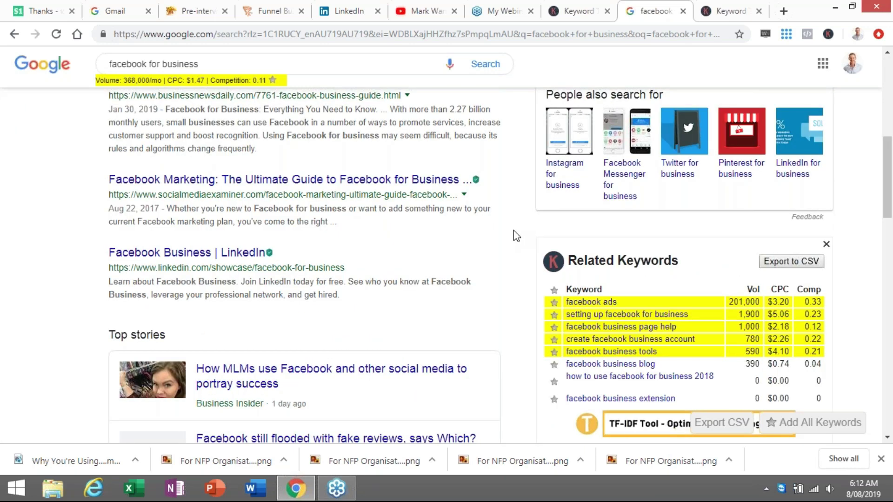
scroll(514, 230, "up", 1)
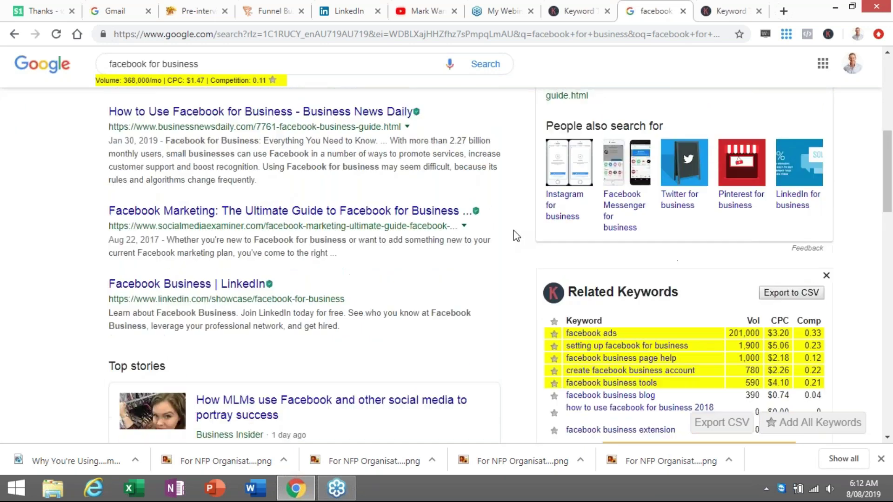
scroll(514, 230, "up", 7)
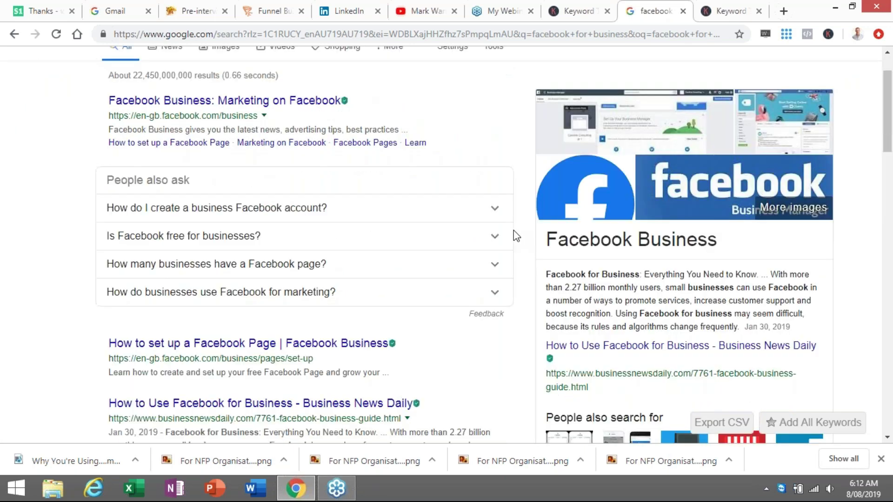
scroll(513, 230, "up", 2)
Search 'best bmx bikes for kids' and highlight its 390/mo, $0.35 CPC, competition 1 metrics.
left_click(237, 73)
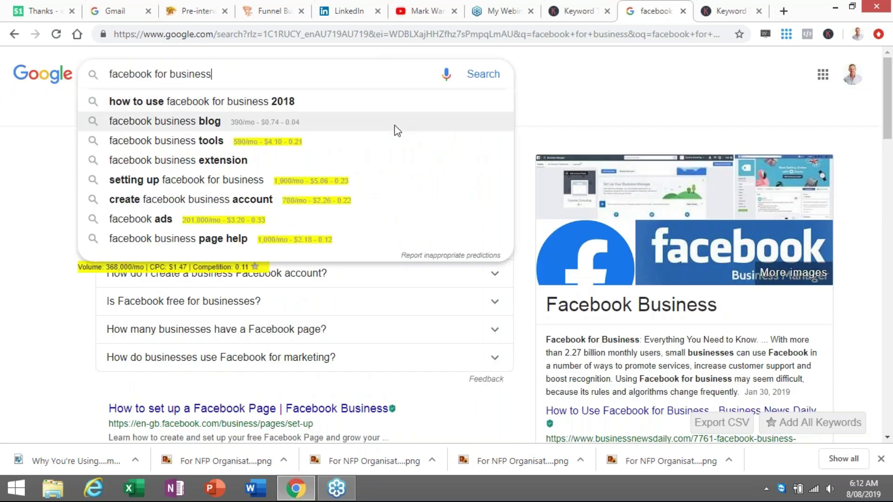
key("BackSpace")
key("BackSpace")
key("BackSpace")
key("BackSpace")
key("BackSpace")
key("BackSpace")
key("BackSpace")
key("BackSpace")
key("BackSpace")
key("BackSpace")
key("BackSpace")
key("BackSpace")
key("BackSpace")
key("BackSpace")
key("BackSpace")
key("BackSpace")
key("BackSpace")
key("BackSpace")
key("BackSpace")
key("BackSpace")
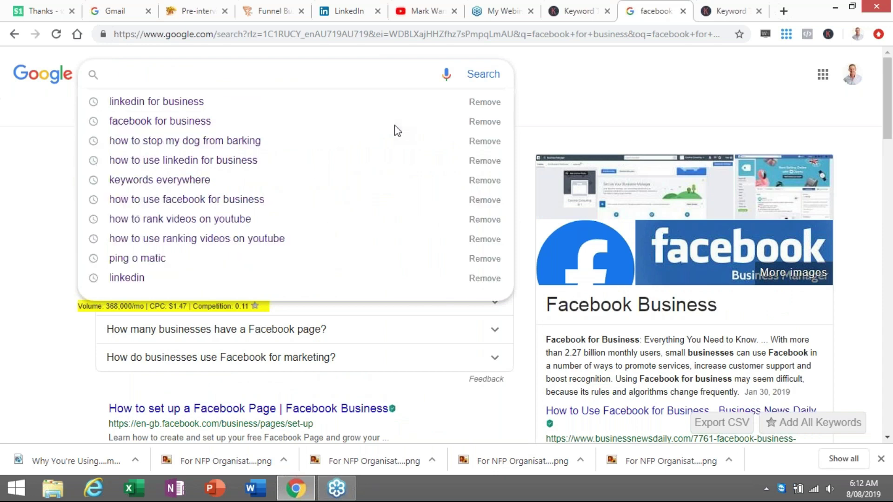
type("best ")
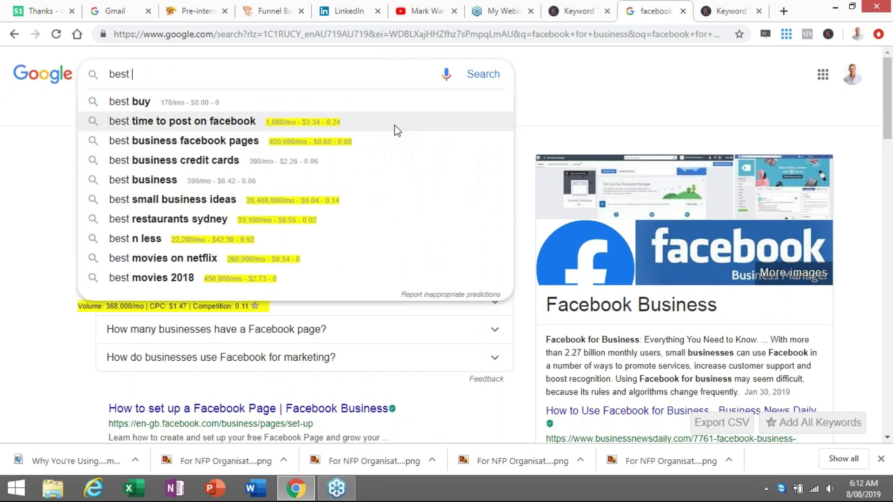
type("bmx ")
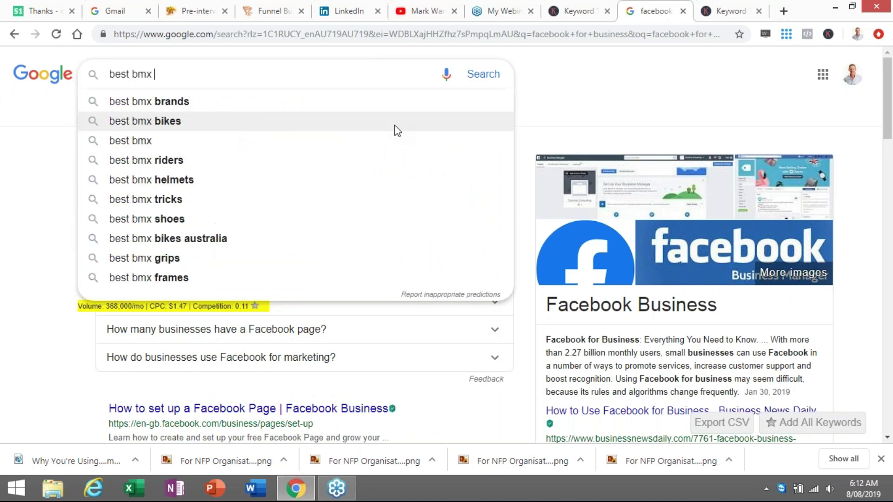
type("bikes for kids")
key("Return")
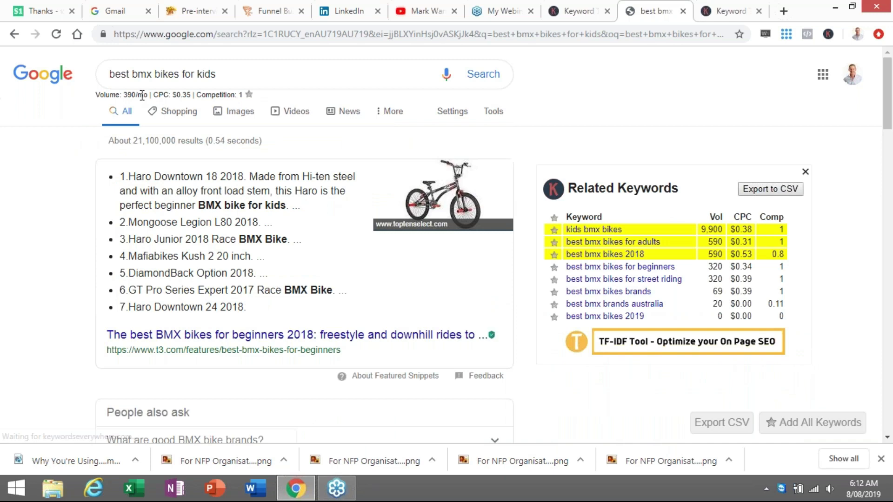
left_click_drag(96, 95, 243, 95)
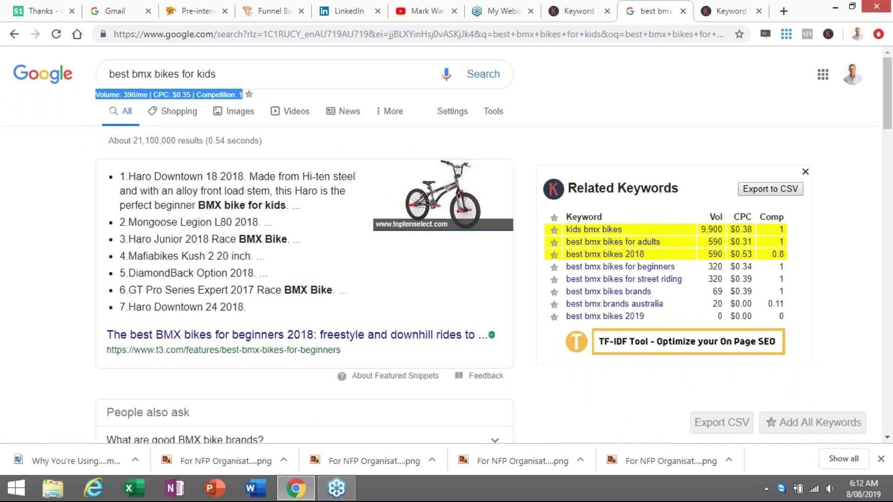
left_click(99, 145)
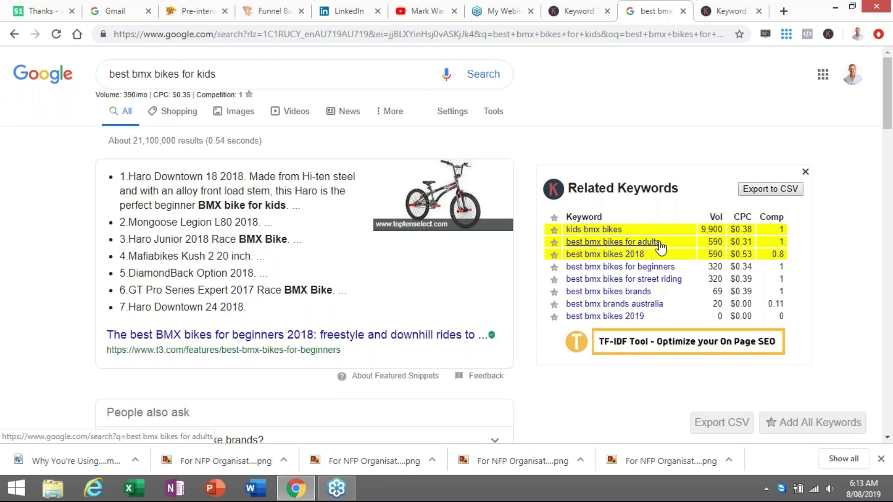
scroll(608, 255, "down", 3)
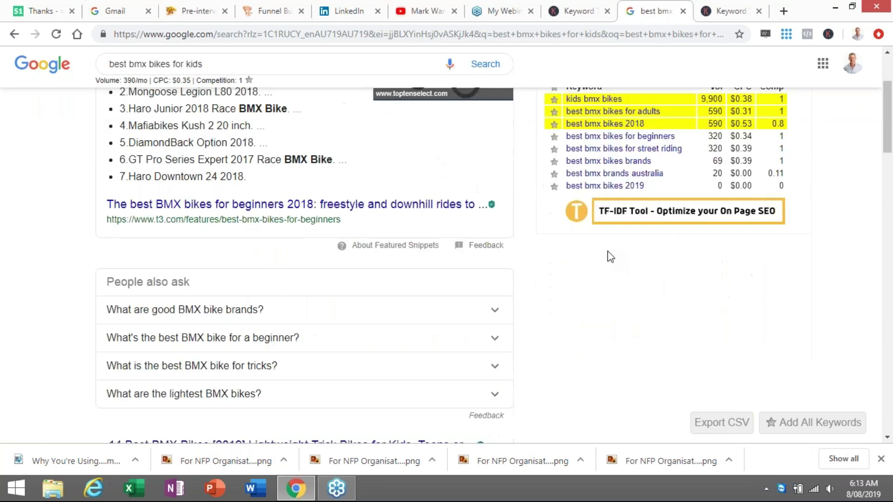
scroll(585, 261, "down", 3)
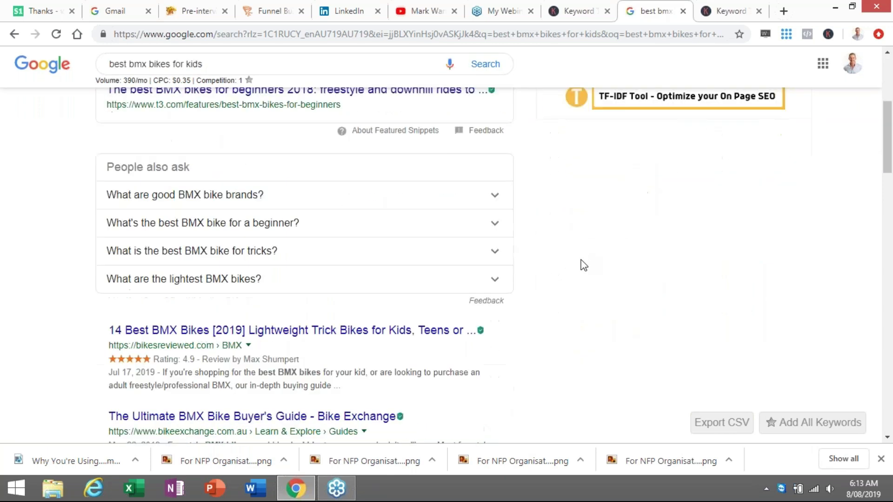
scroll(583, 266, "down", 2)
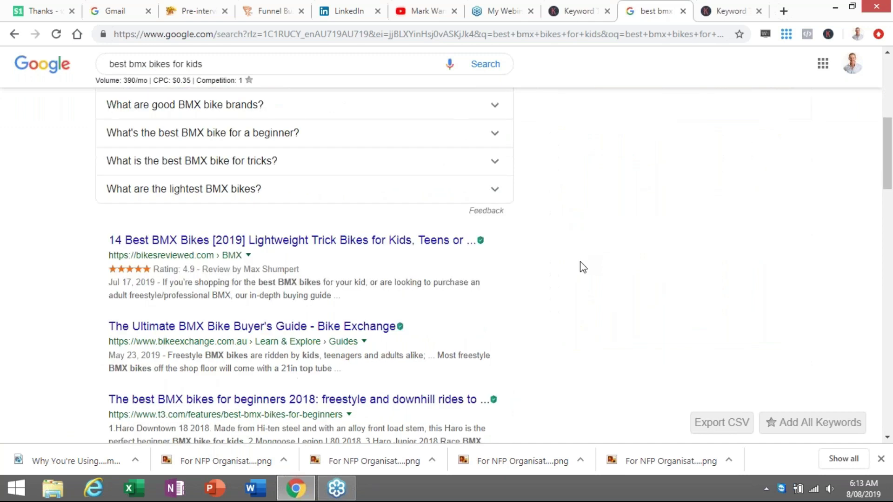
scroll(586, 259, "down", 15)
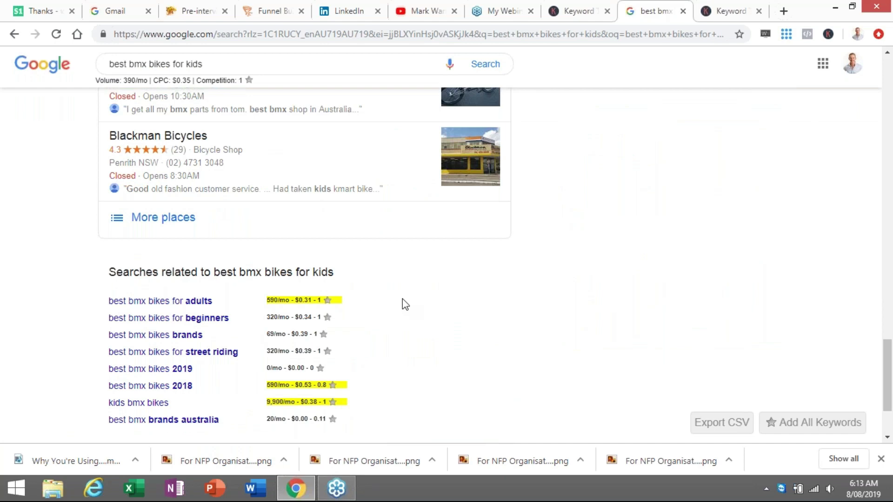
scroll(420, 307, "up", 2)
scroll(418, 309, "up", 5)
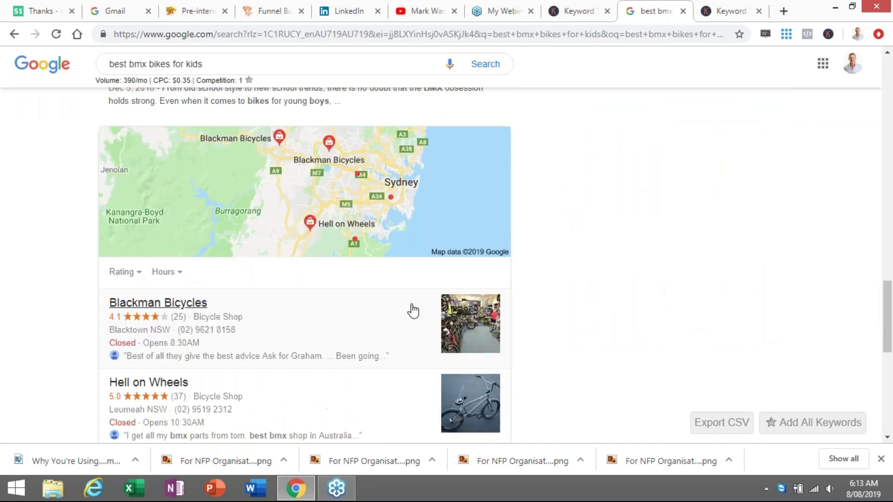
scroll(412, 311, "up", 8)
scroll(386, 232, "up", 10)
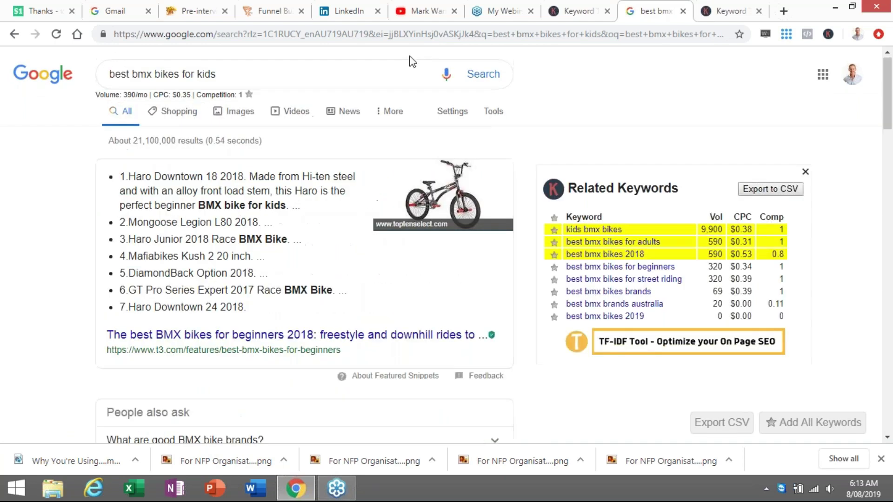
Search YouTube for 'best bmx bikes', correcting the misspelled query (4,400/mo, $0.29 CPC).
left_click(427, 11)
left_click(251, 66)
type("best")
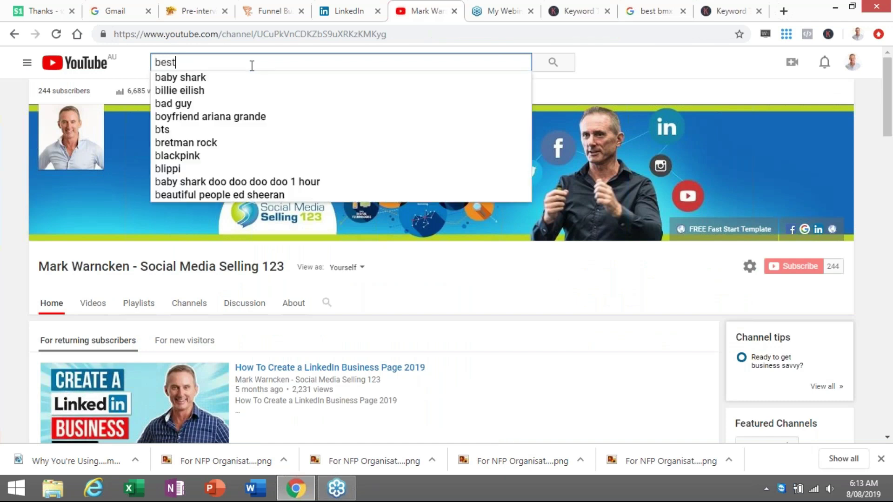
type(" bmx")
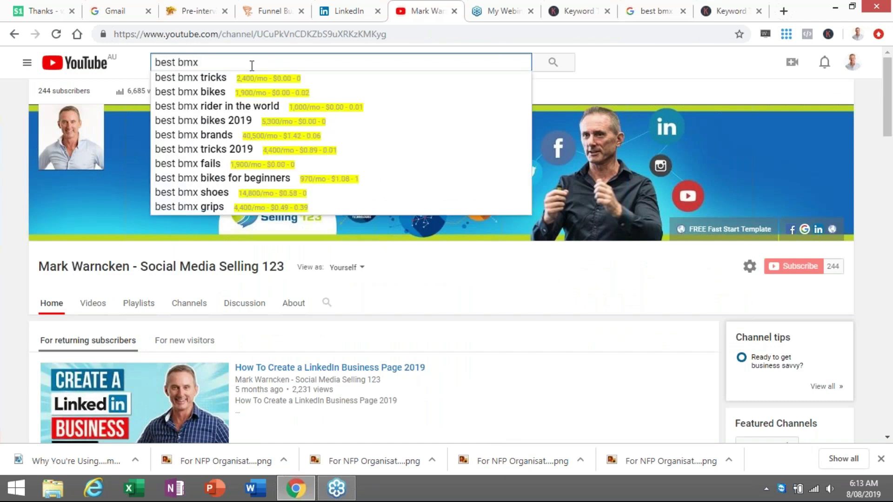
type(" bike")
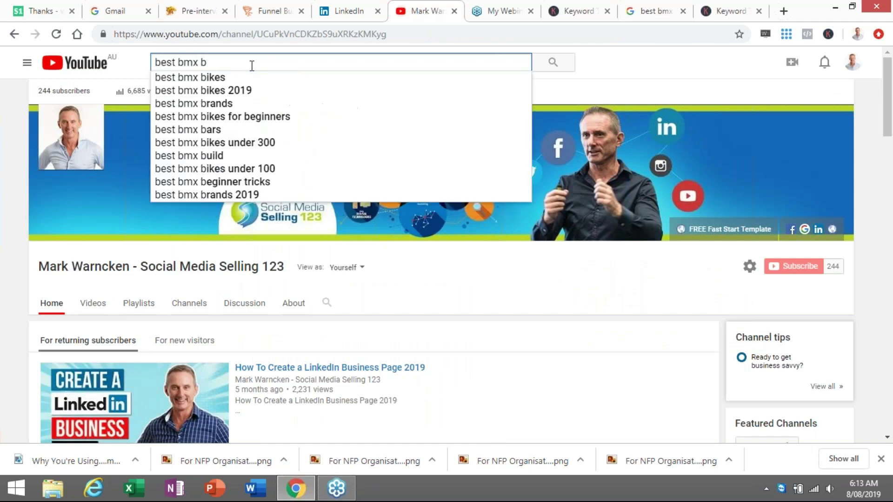
type("ds")
key("Return")
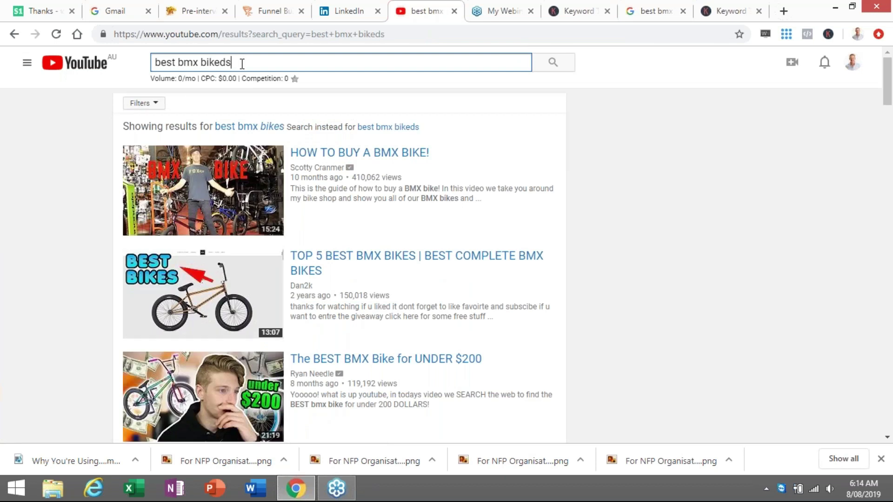
key("BackSpace")
key("BackSpace")
key("BackSpace")
type("es")
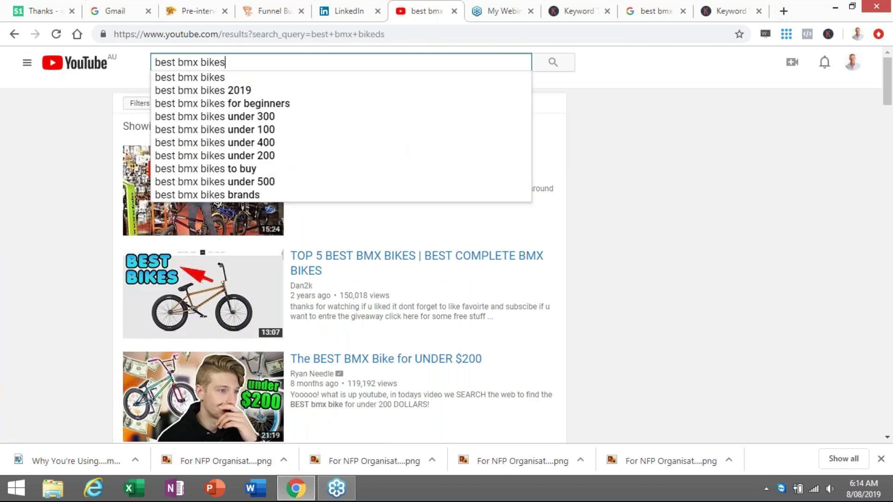
key("Return")
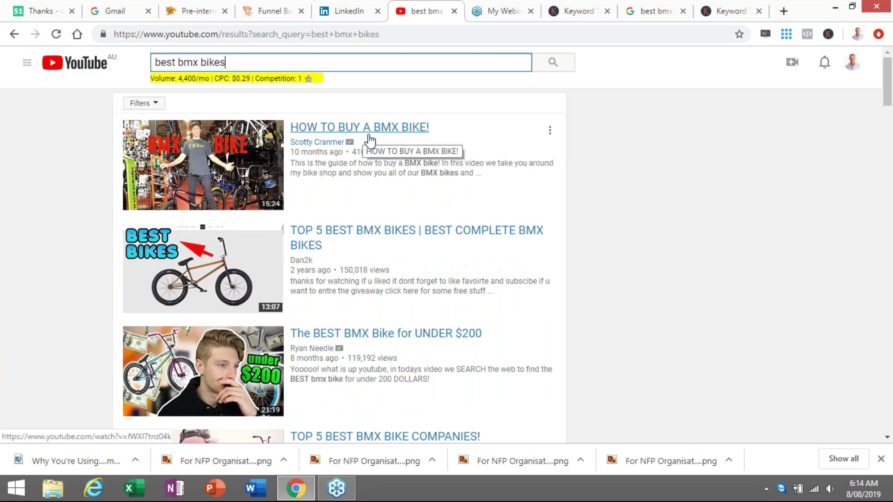
Scroll through the best bmx bikes results and related searches, then back to the top.
scroll(511, 196, "down", 1)
scroll(511, 195, "down", 10)
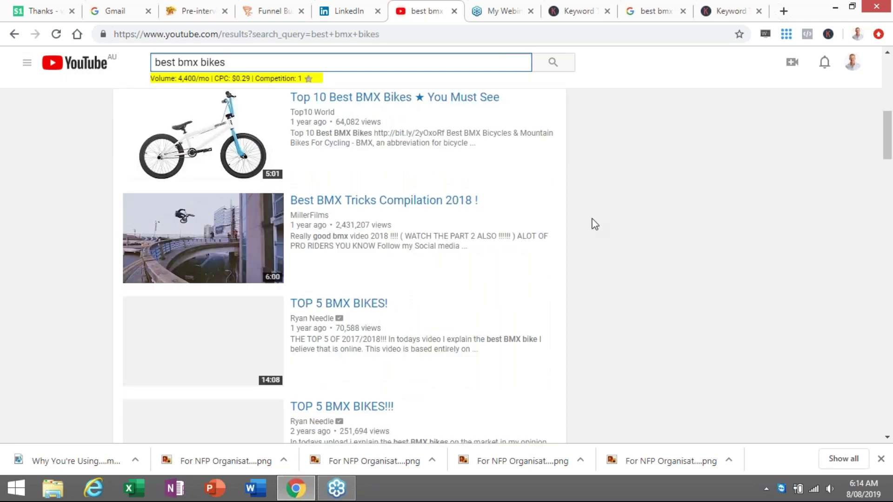
scroll(586, 242, "down", 10)
scroll(584, 244, "down", 10)
scroll(592, 251, "up", 4)
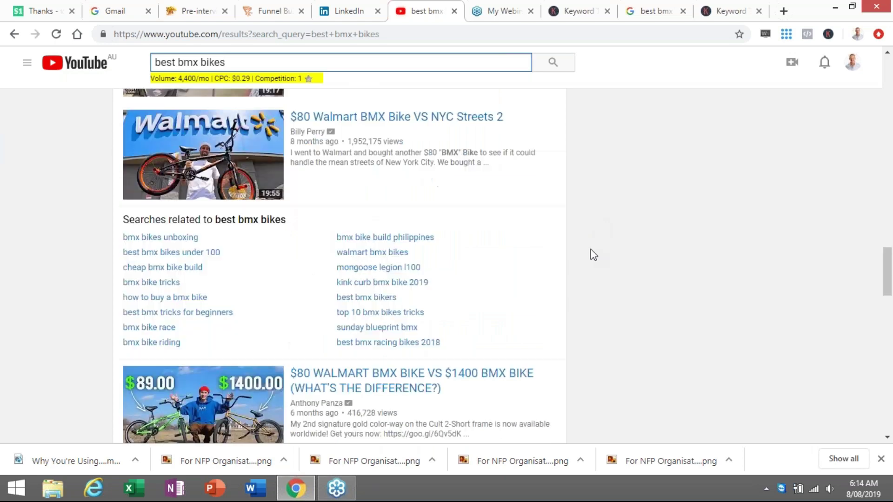
scroll(592, 255, "up", 4)
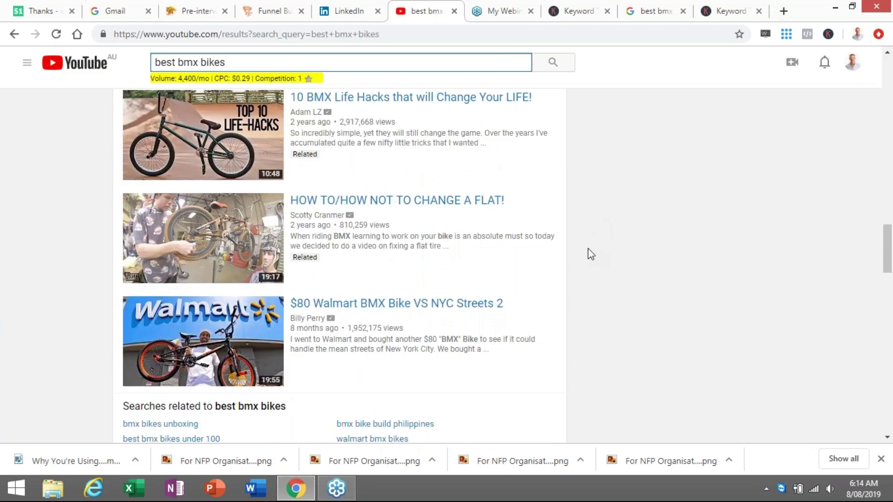
scroll(589, 249, "down", 4)
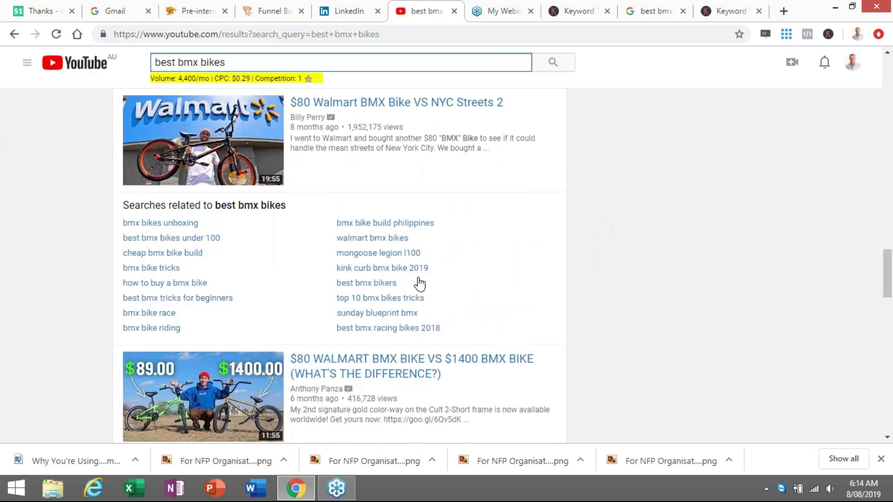
scroll(251, 207, "up", 15)
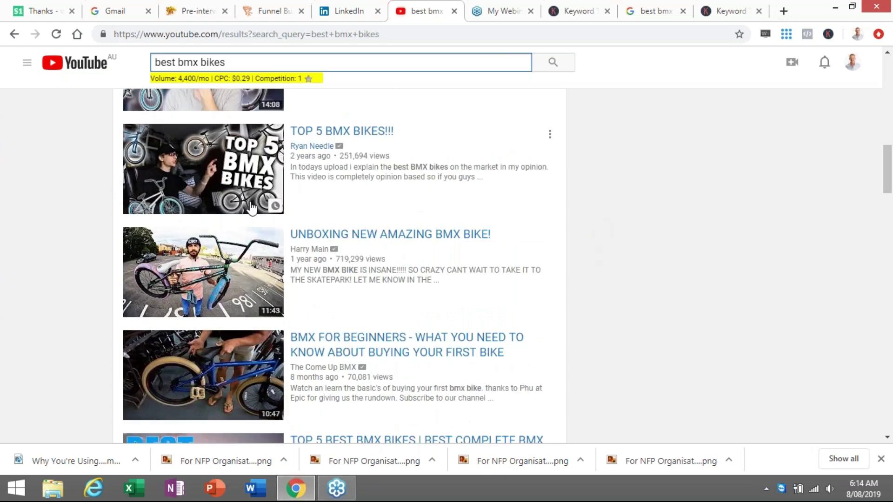
scroll(252, 206, "up", 12)
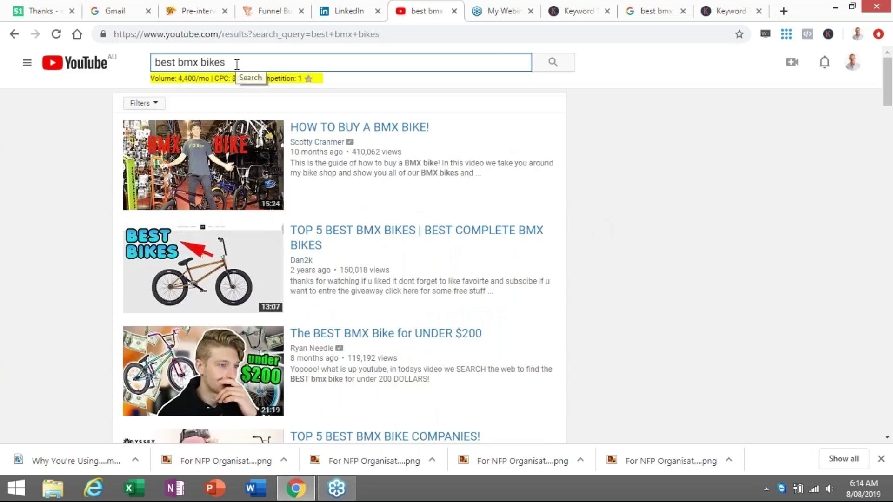
Search YouTube for 'how to change a tyre' (9,900/mo, $1.79 CPC, 0.02) and scroll the results.
key("BackSpace")
key("BackSpace")
key("BackSpace")
key("BackSpace")
key("BackSpace")
key("BackSpace")
key("BackSpace")
key("BackSpace")
key("BackSpace")
key("BackSpace")
key("BackSpace")
key("BackSpace")
key("BackSpace")
key("BackSpace")
type("h")
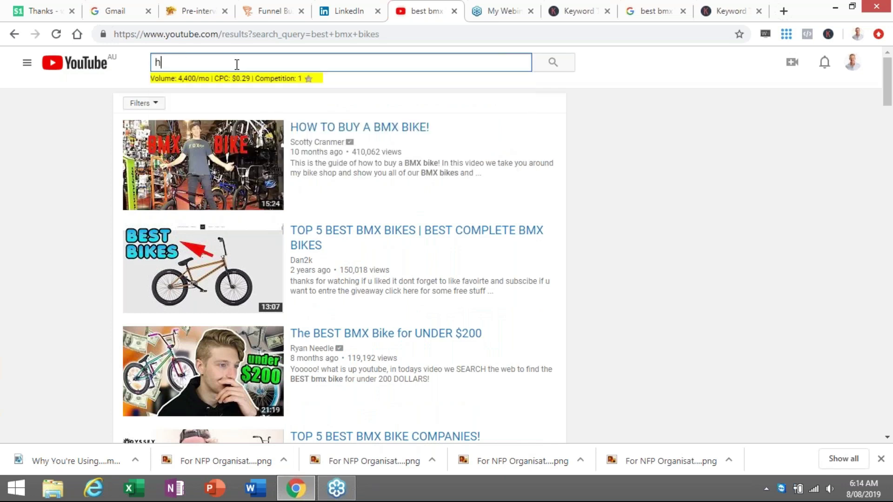
type("ow to ")
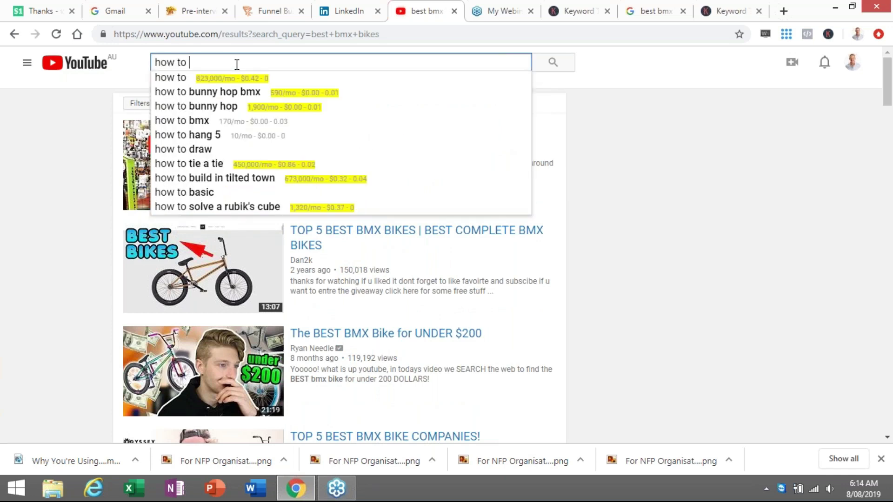
type("ch")
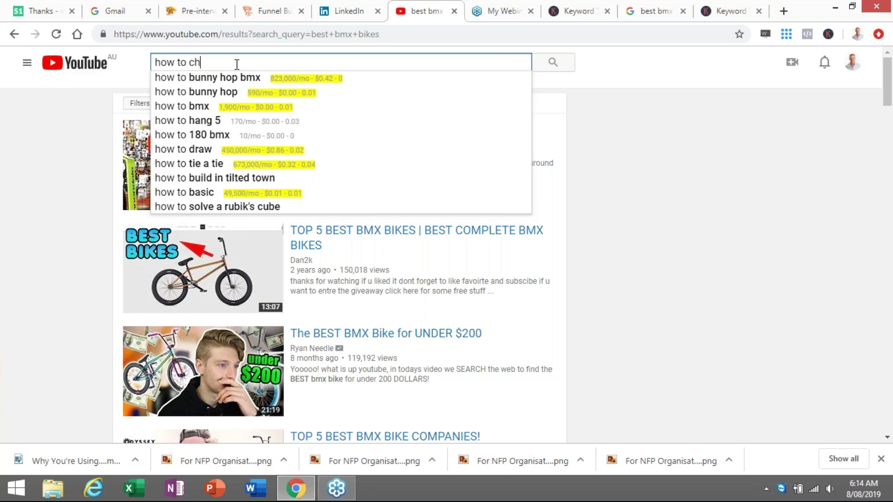
type("age")
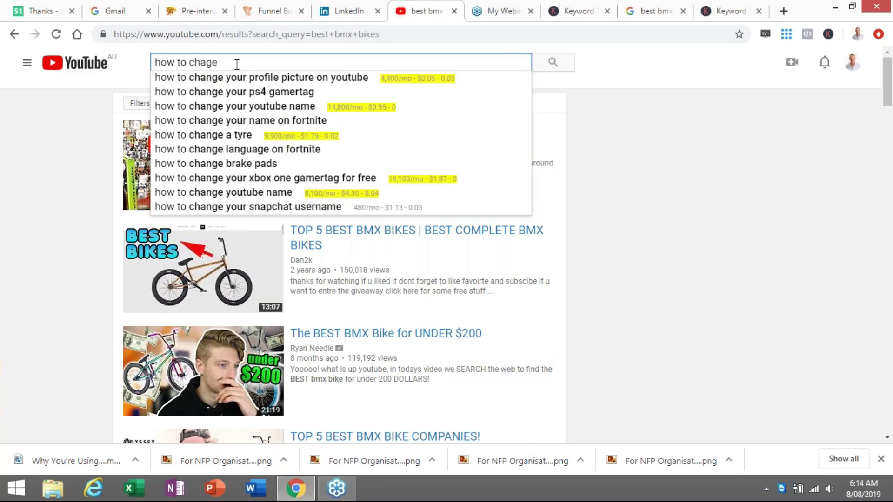
key("BackSpace")
key("BackSpace")
key("BackSpace")
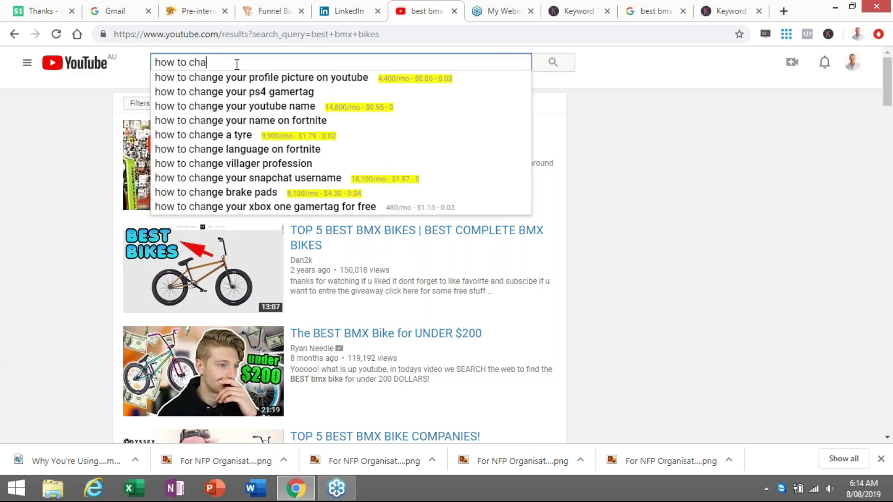
type("nge")
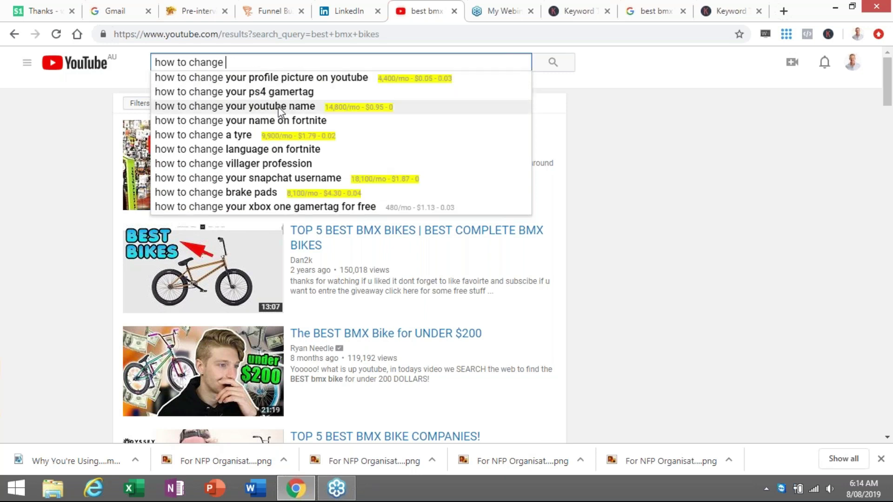
left_click(232, 136)
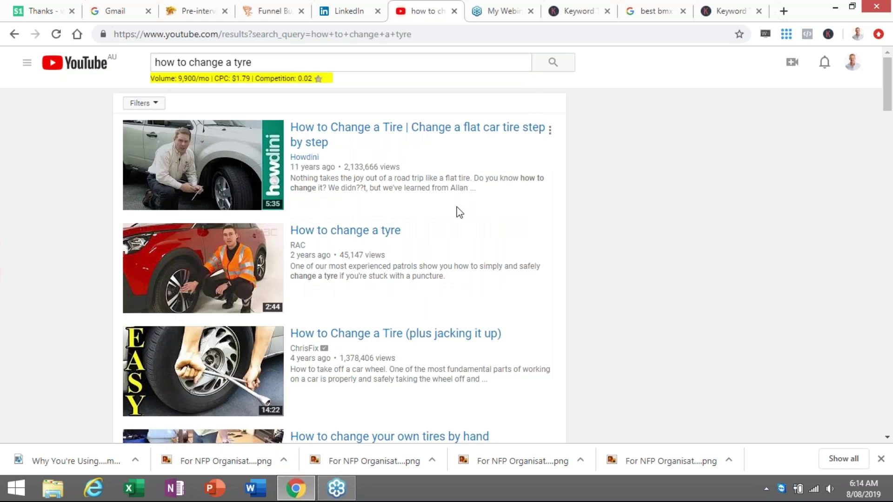
scroll(462, 213, "down", 1)
scroll(462, 213, "down", 3)
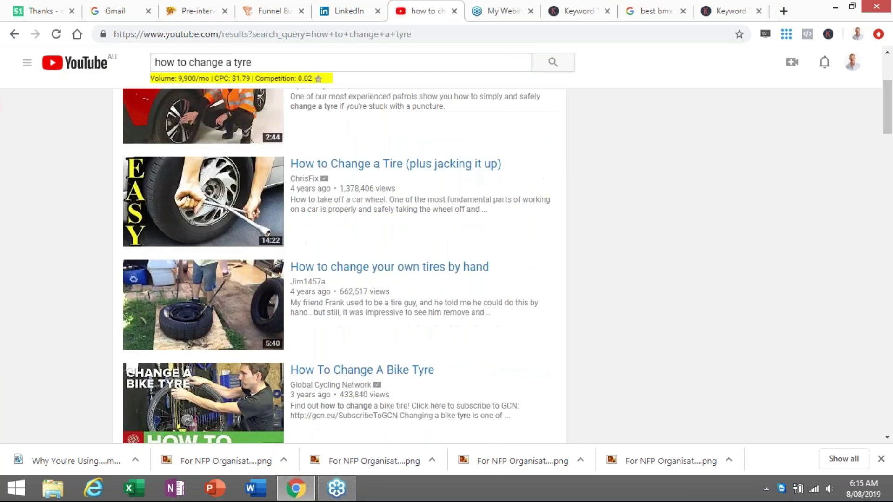
scroll(471, 220, "down", 6)
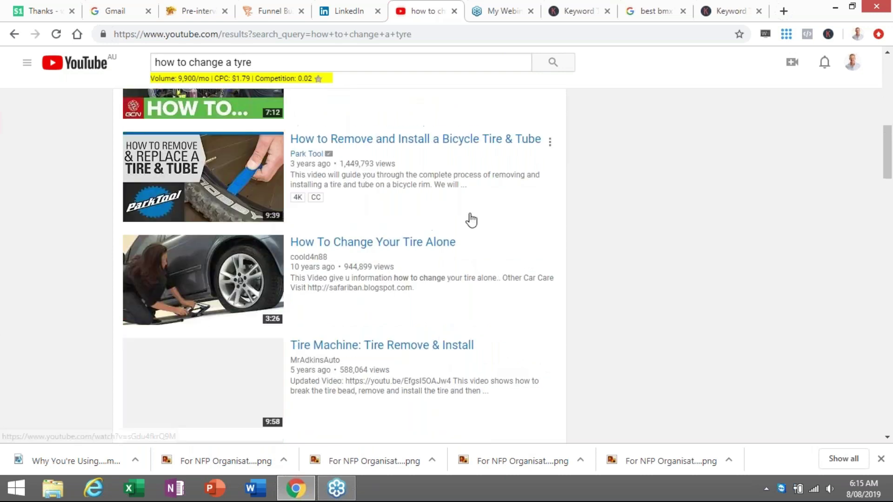
scroll(471, 220, "down", 3)
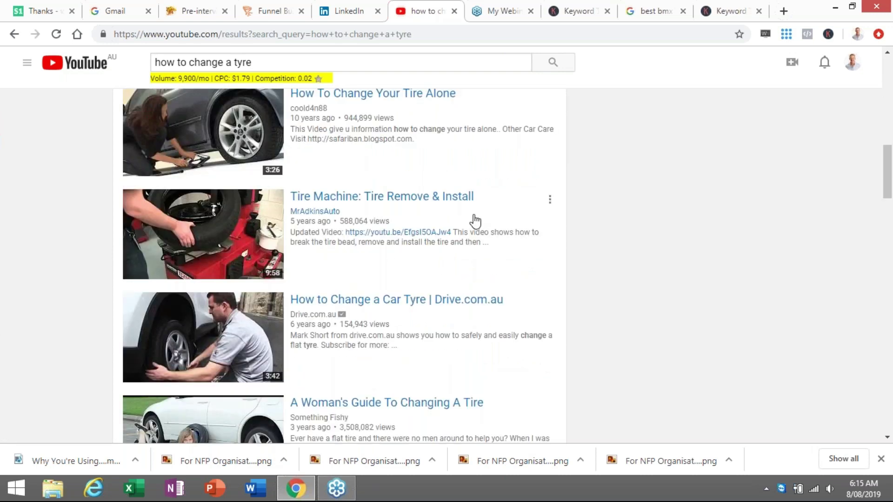
scroll(475, 221, "up", 9)
scroll(475, 222, "up", 4)
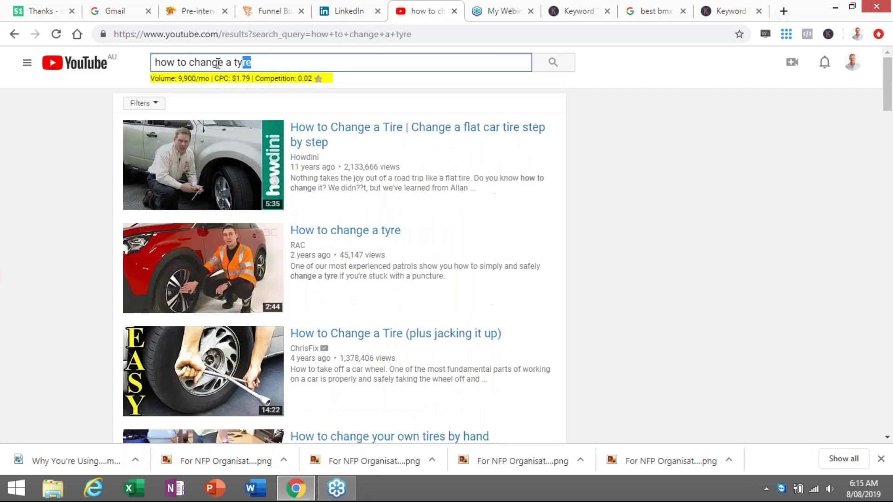
Copy the 'how to change a tyre' query from the YouTube search box.
triple_click(216, 62)
right_click(175, 64)
left_click(205, 89)
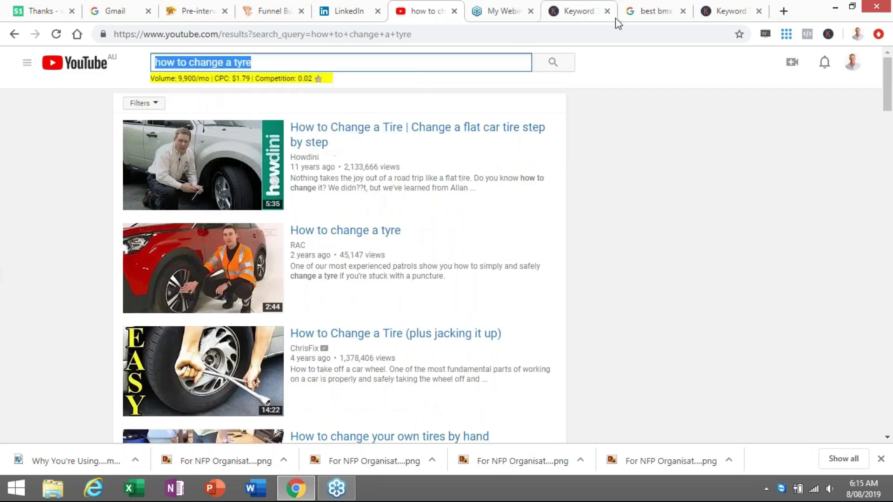
left_click(653, 18)
Replace the bmx query with the pasted 'how to change a tyre' and run the Google search.
triple_click(136, 73)
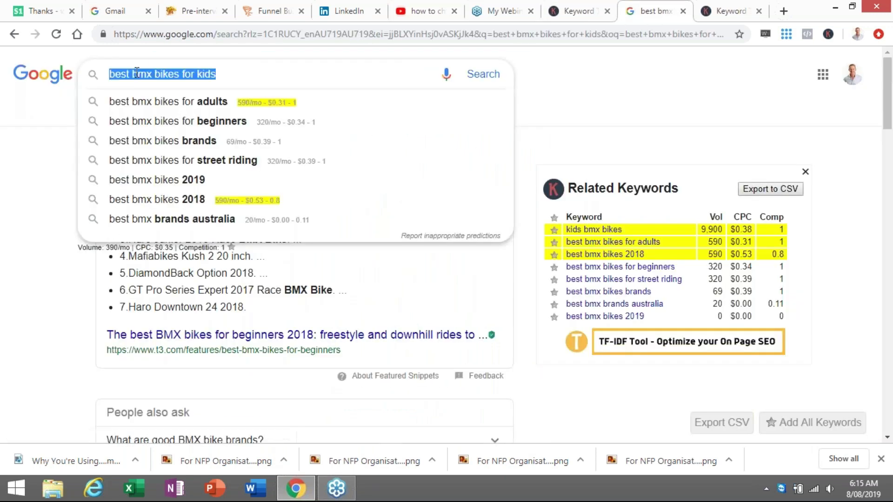
key("BackSpace")
right_click(137, 74)
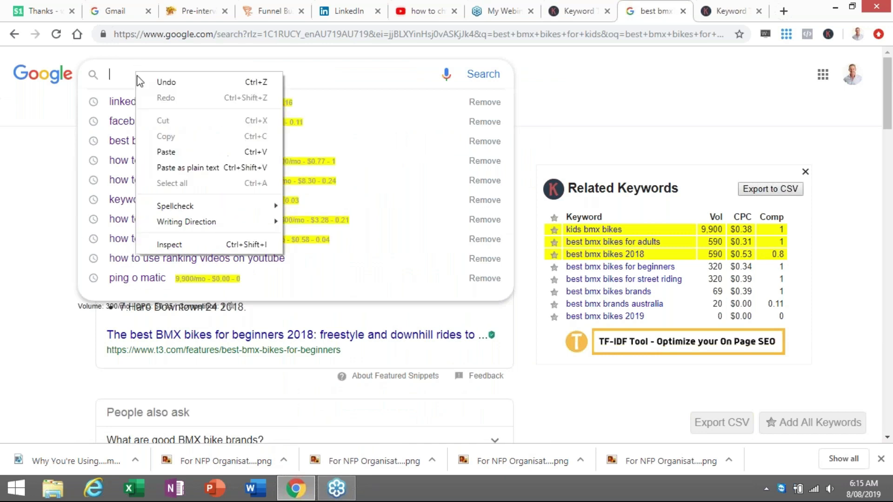
left_click(177, 151)
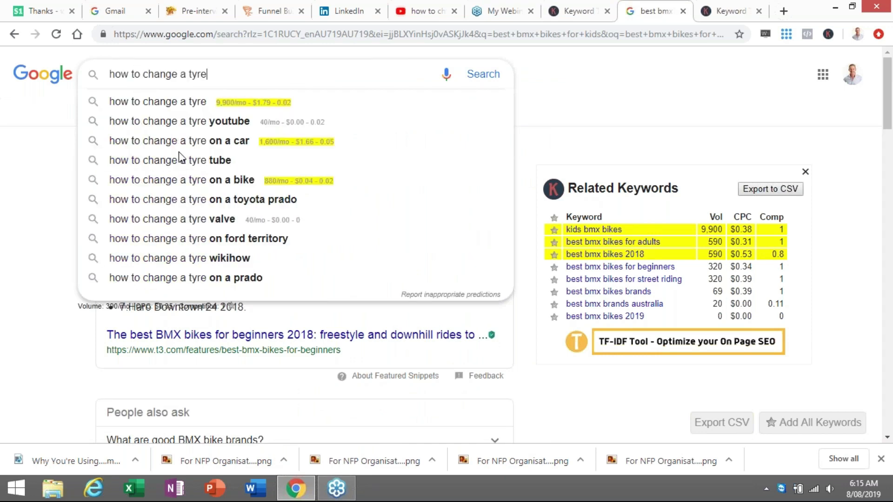
key("Return")
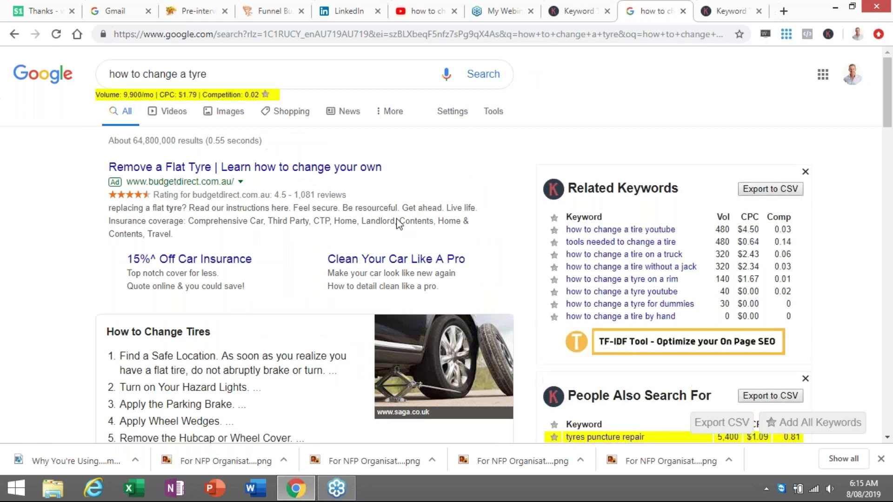
Review the Related Keywords and People Also Search For panels, including 'tyres puncture repair' at 5,400/mo.
scroll(398, 223, "down", 1)
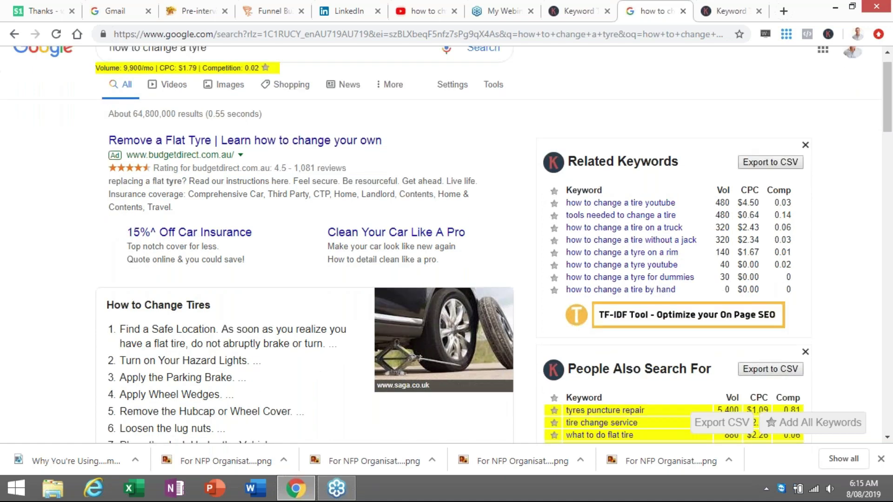
scroll(411, 223, "down", 1)
scroll(412, 223, "down", 3)
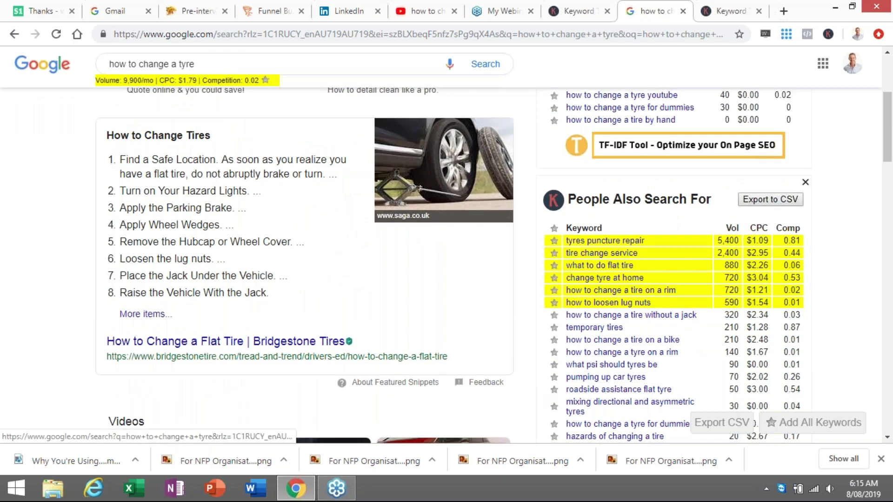
scroll(499, 224, "down", 3)
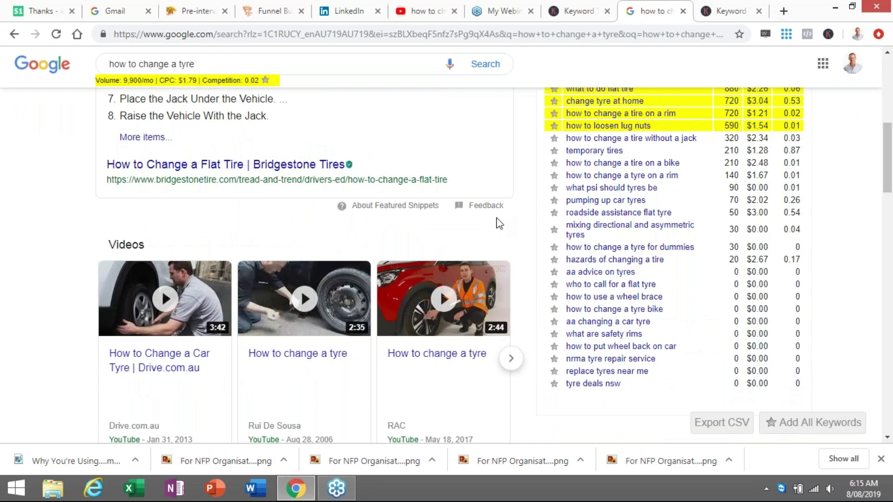
scroll(499, 224, "down", 5)
scroll(506, 229, "down", 8)
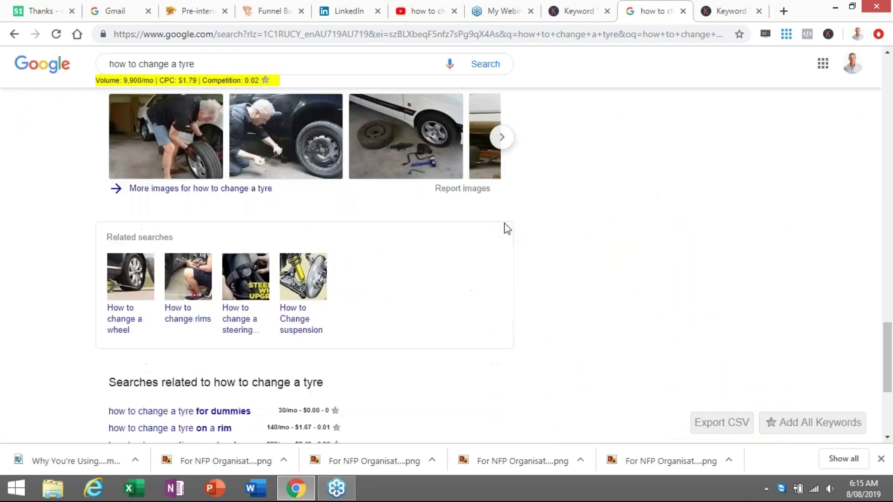
scroll(507, 229, "down", 4)
scroll(507, 229, "up", 12)
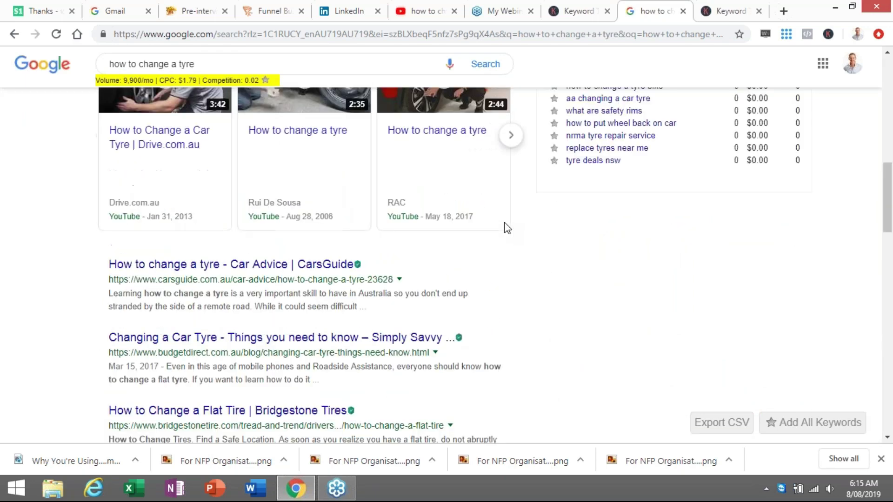
scroll(507, 228, "up", 5)
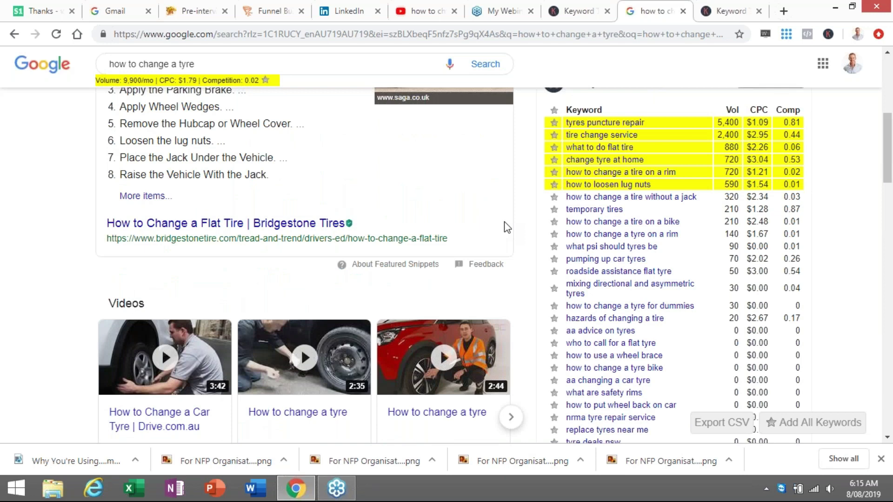
scroll(507, 228, "up", 6)
key("slash")
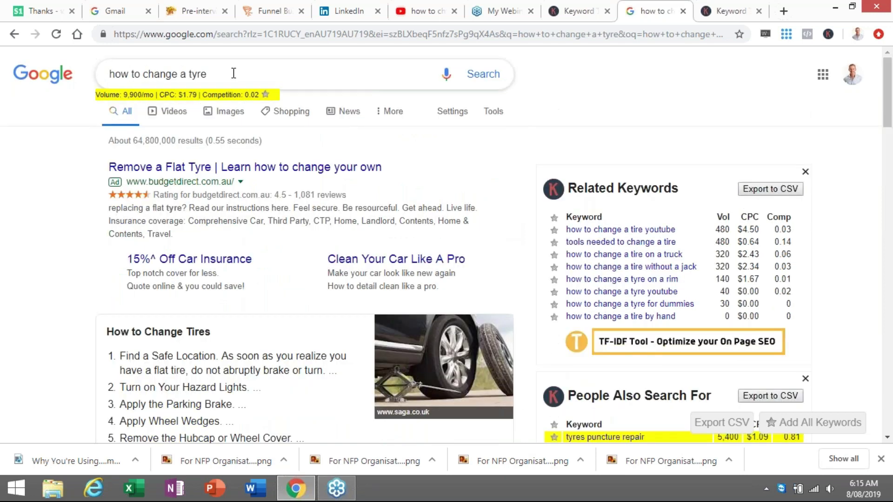
Search Google for 'how to upload to youtube' and check its Keywords Everywhere volume, CPC and competition.
type("h")
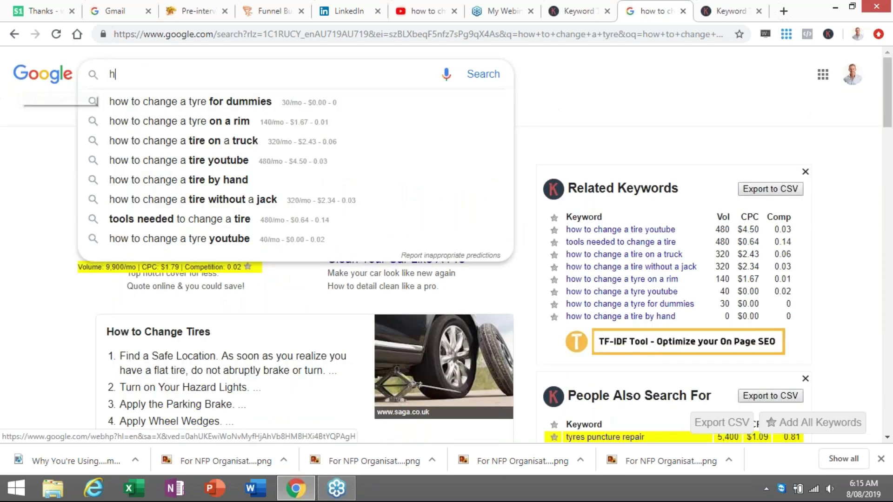
type("ow to up")
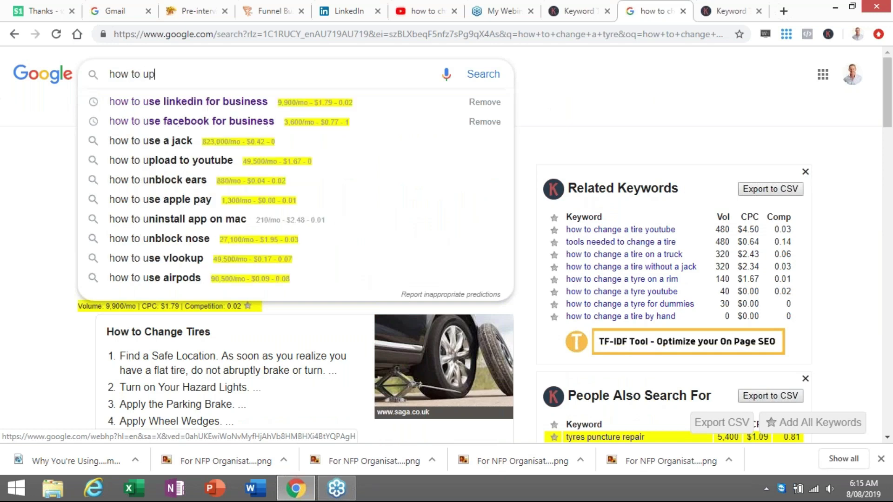
type("laded")
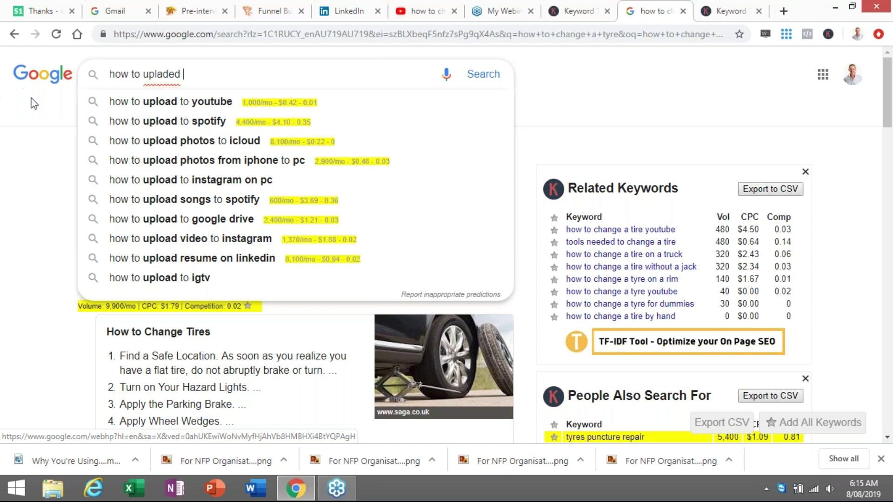
left_click(174, 102)
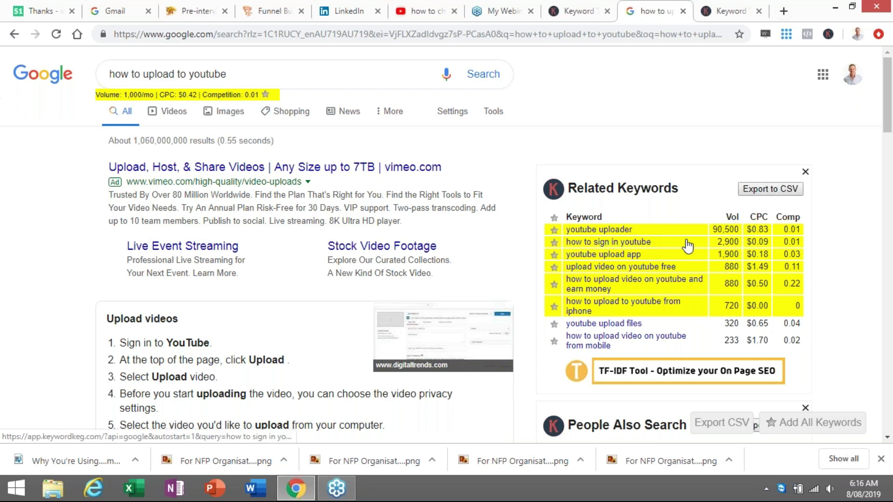
scroll(688, 246, "down", 1)
scroll(687, 245, "down", 1)
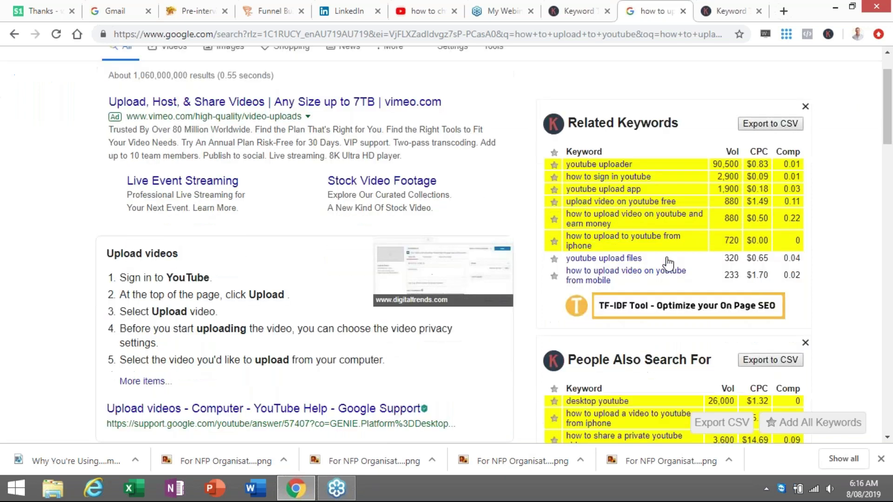
scroll(668, 262, "down", 4)
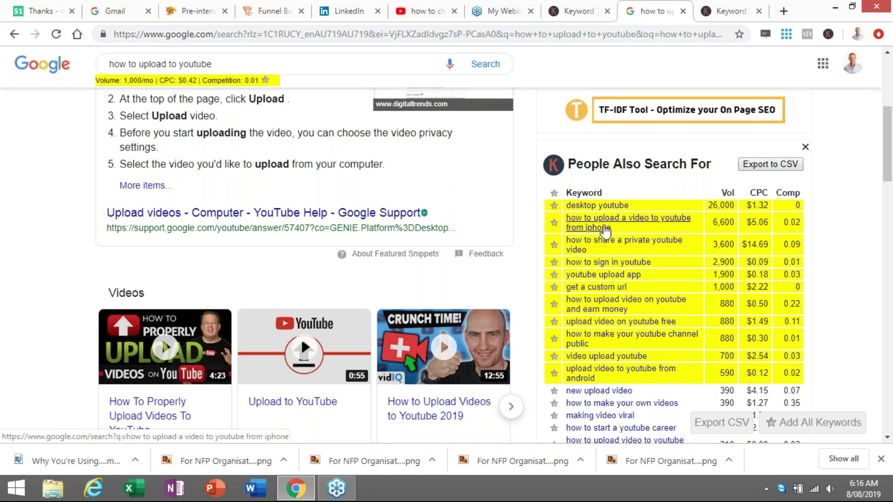
Review the related keywords and open 'how to upload a video to youtube from iphone'.
scroll(605, 227, "down", 1)
scroll(622, 255, "down", 5)
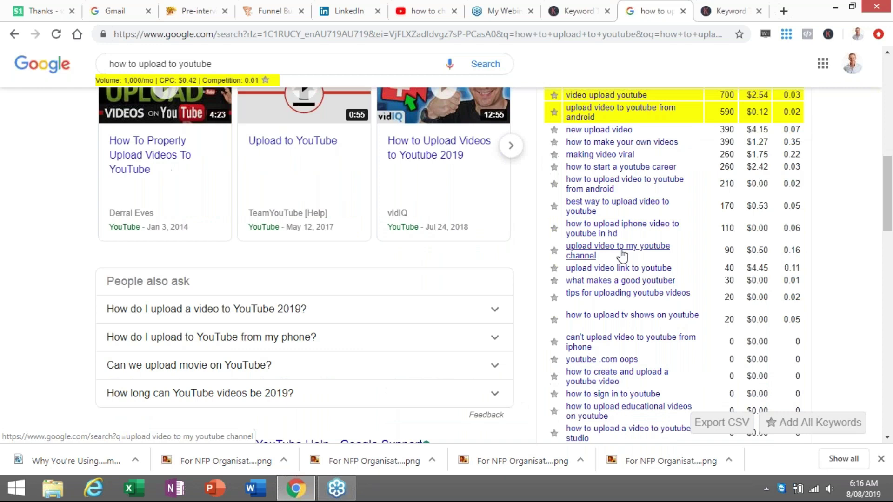
scroll(609, 242, "up", 5)
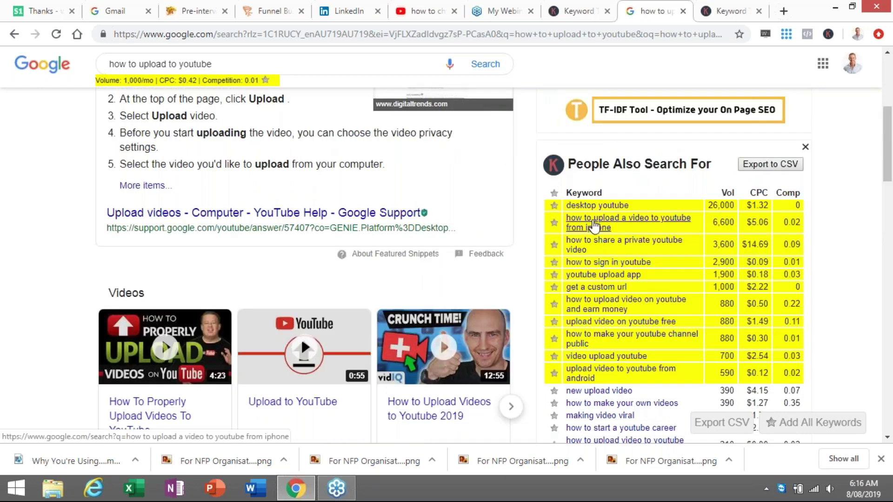
left_click(594, 226)
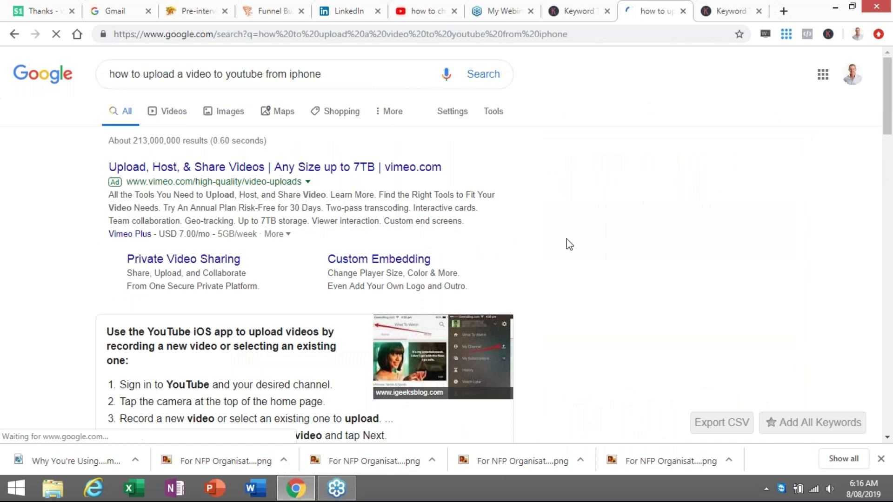
Browse the iPhone upload results' keyword data (6,600/mo, $5.06 CPC, 0.02 competition) and reload the page.
scroll(569, 244, "down", 10)
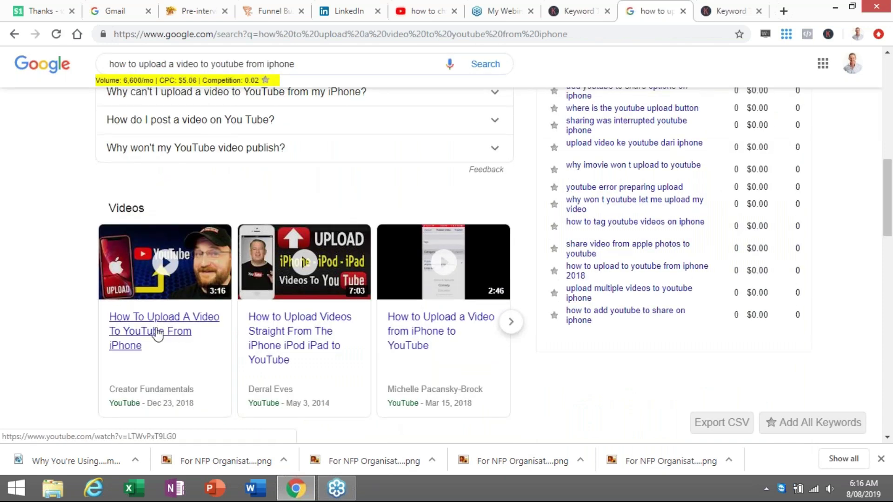
scroll(173, 259, "down", 3)
scroll(335, 265, "up", 1)
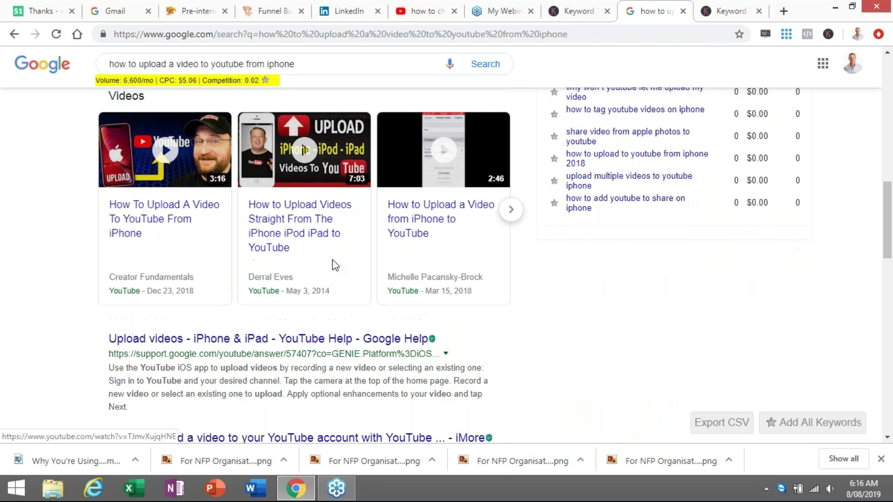
scroll(332, 265, "up", 3)
scroll(290, 262, "down", 1)
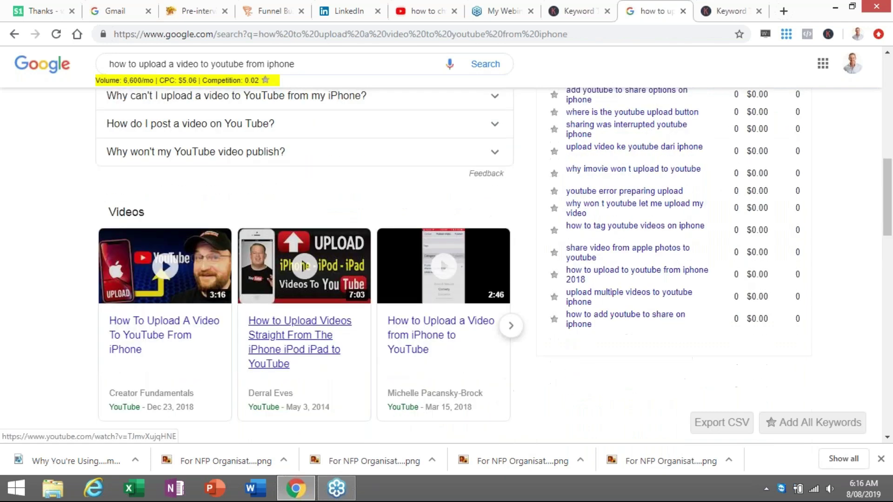
scroll(330, 237, "up", 10)
scroll(331, 237, "down", 1)
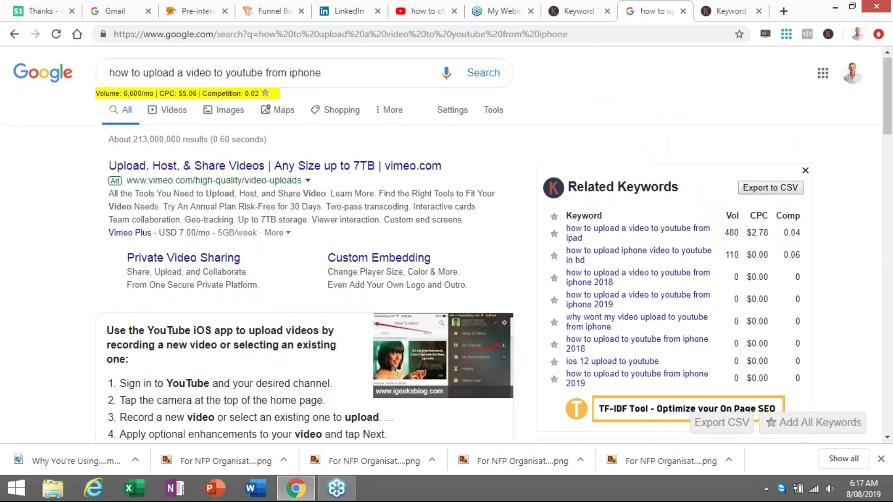
scroll(307, 261, "down", 3)
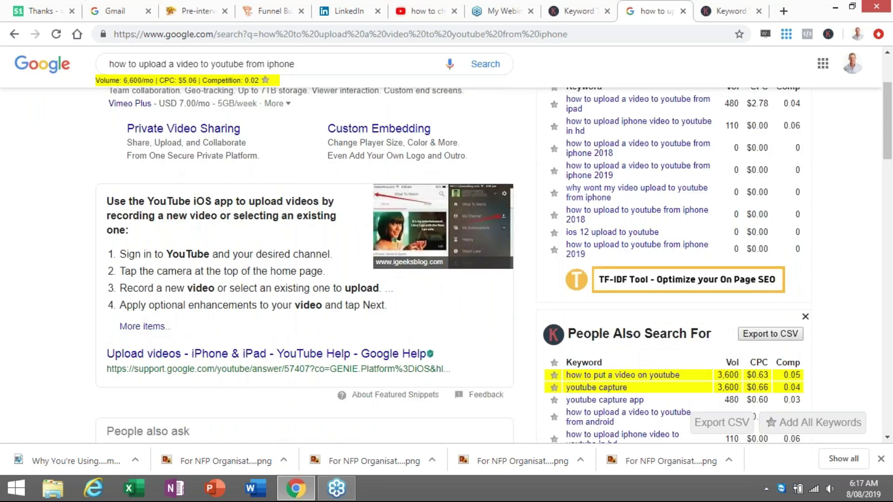
scroll(334, 230, "down", 15)
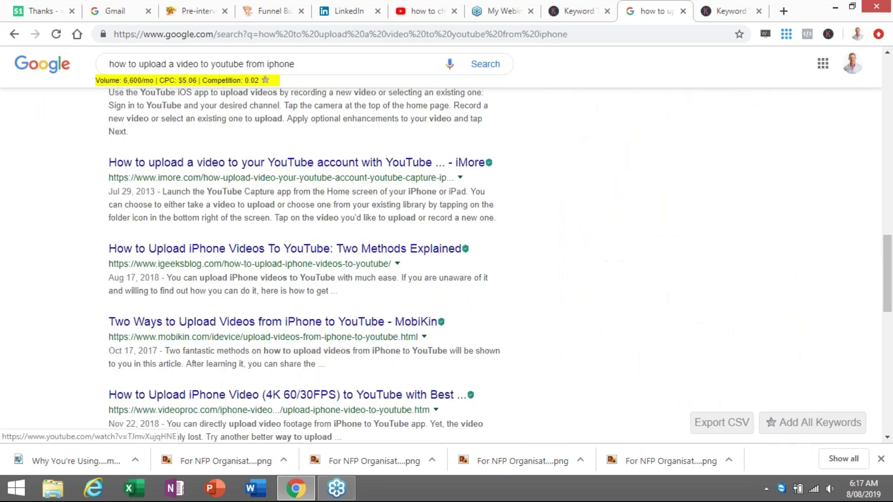
scroll(341, 239, "down", 3)
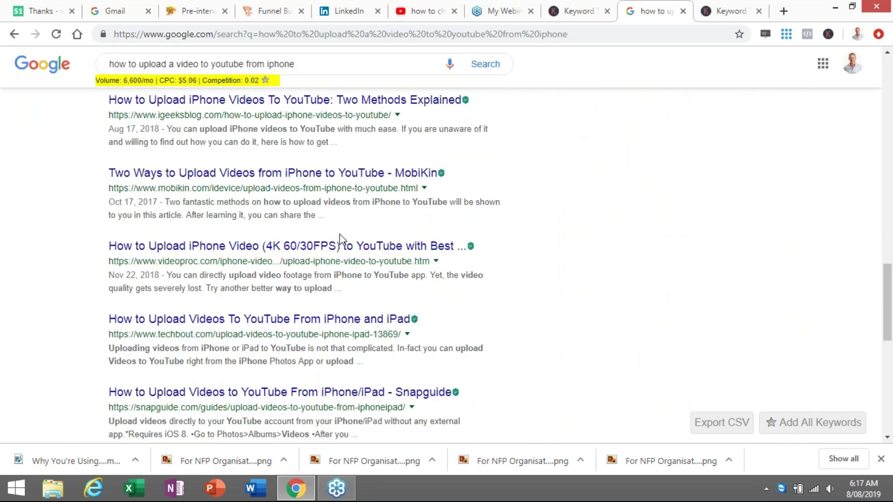
scroll(339, 240, "up", 15)
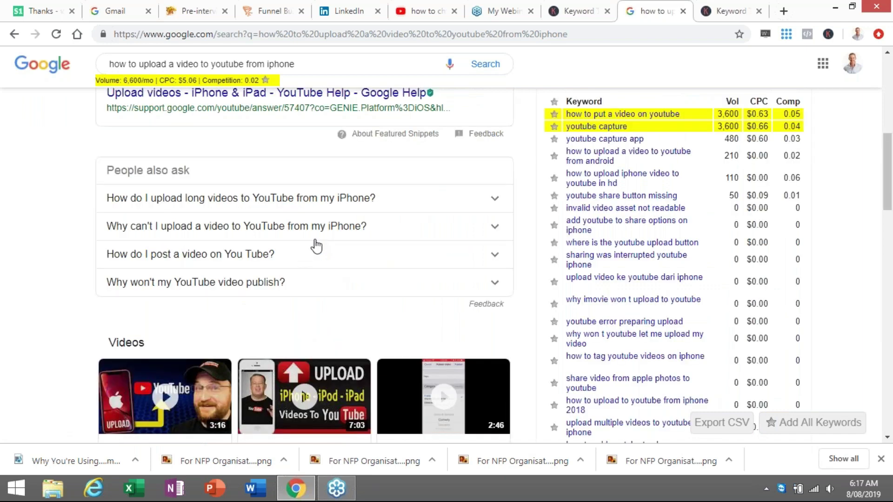
key("F5")
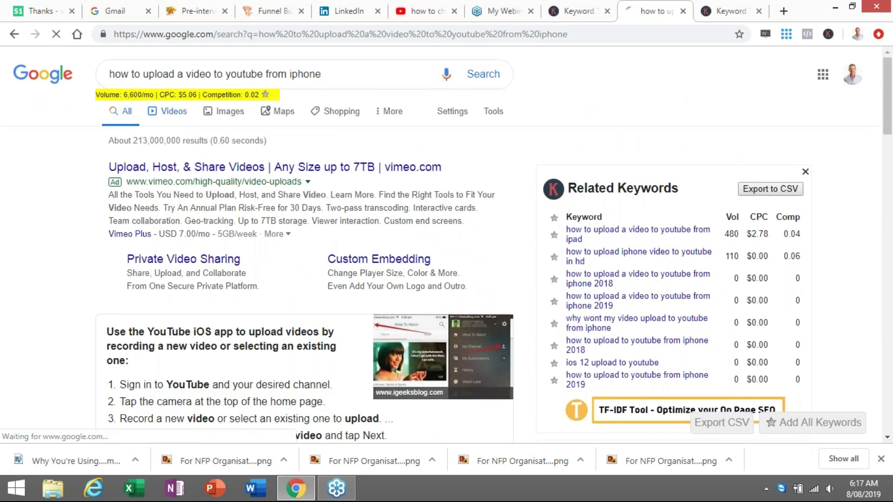
Filter the iPhone upload search to show only video results.
left_click(169, 111)
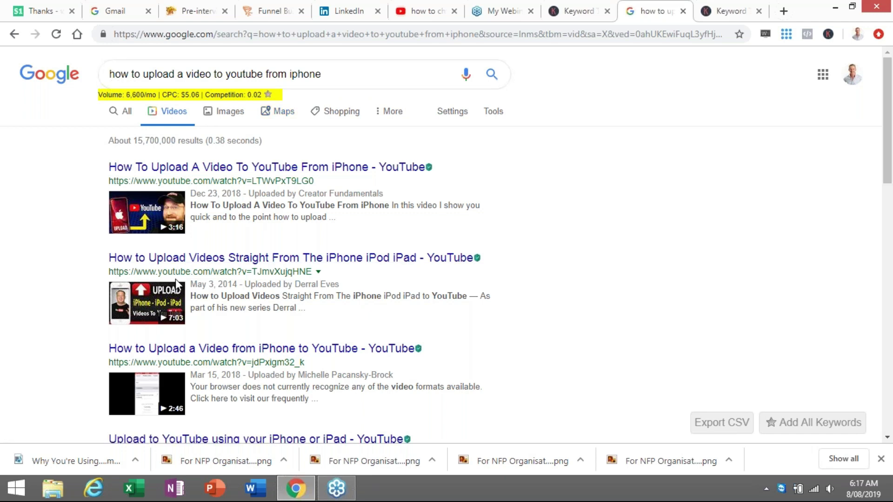
Return to the YouTube tab with the 'how to change a tyre' results.
left_click(416, 15)
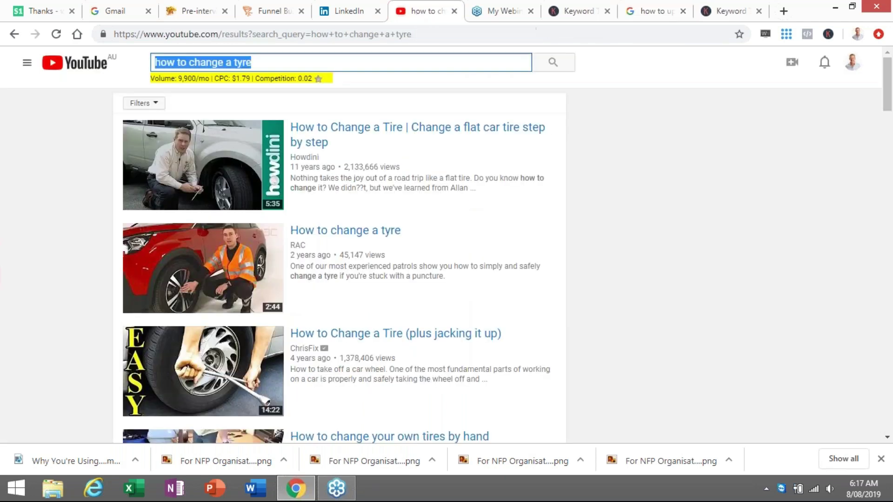
Open the Social Media Selling 123 channel home page, then collapse the guide to widen it.
left_click(27, 65)
left_click(28, 70)
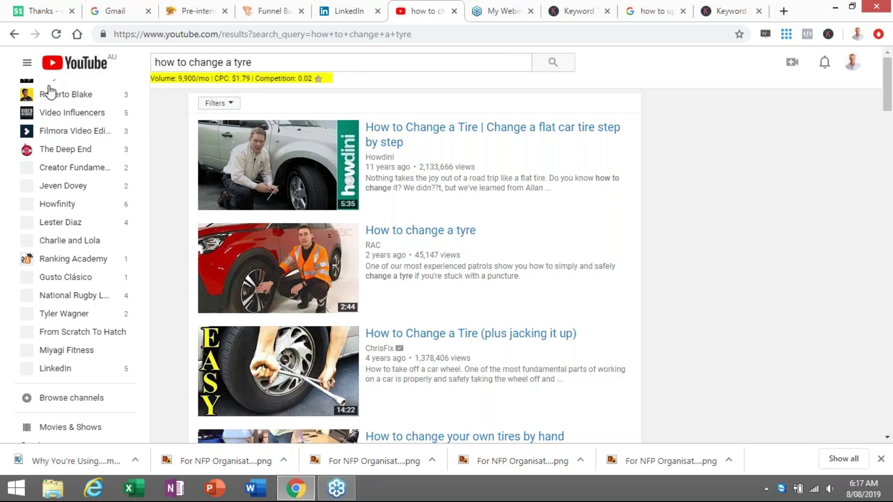
scroll(70, 128, "up", 6)
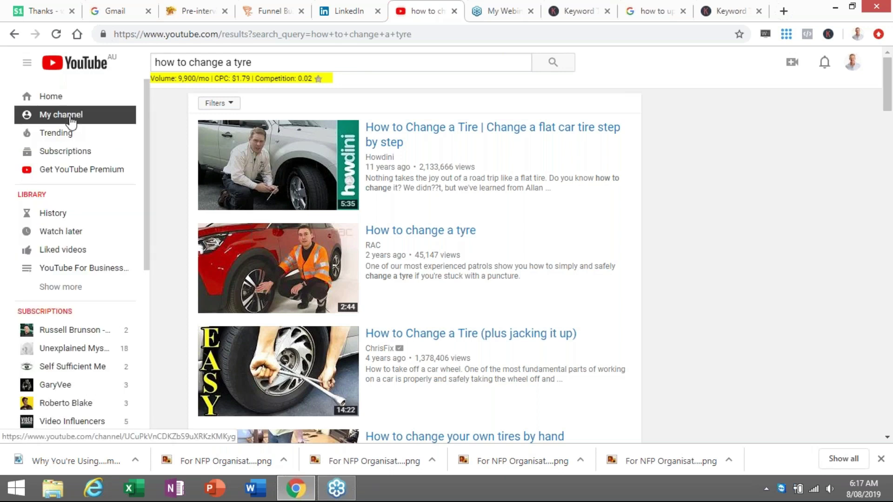
left_click(71, 120)
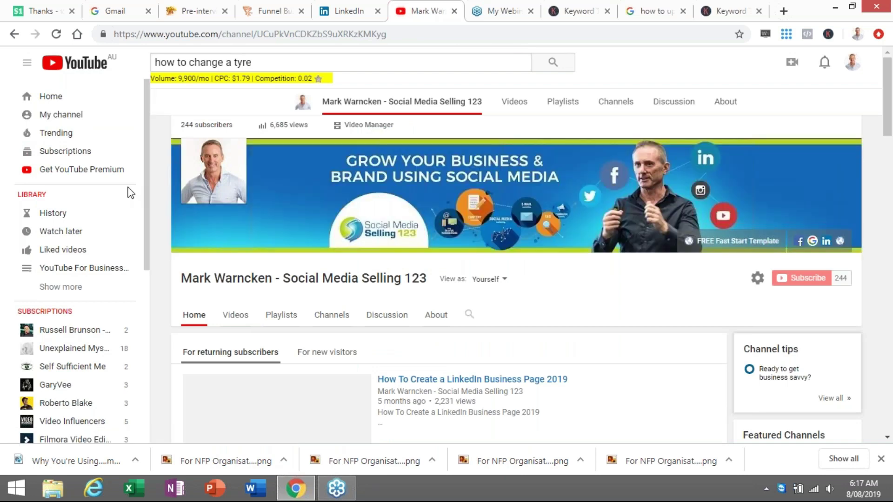
left_click(27, 63)
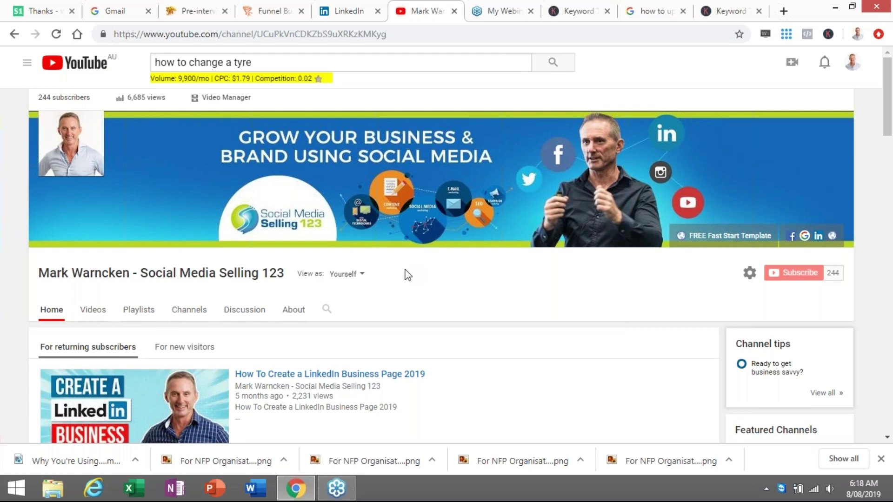
scroll(408, 276, "down", 1)
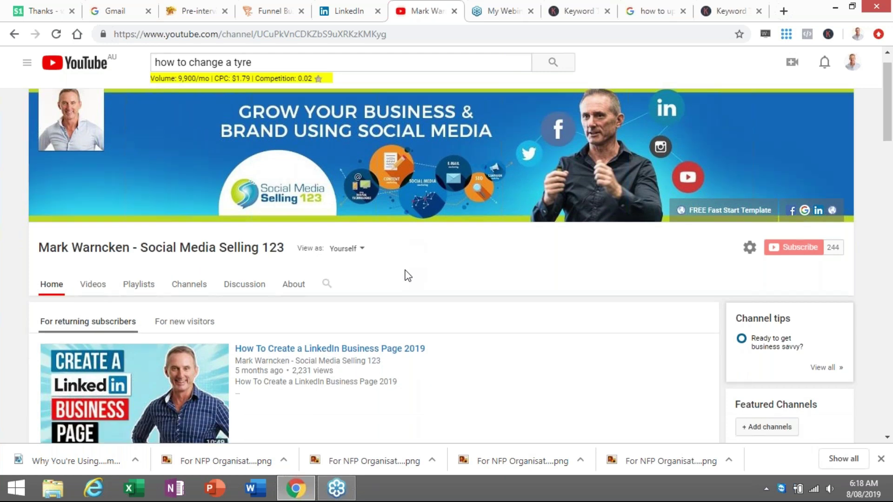
scroll(408, 275, "down", 1)
mouse_move(707, 306)
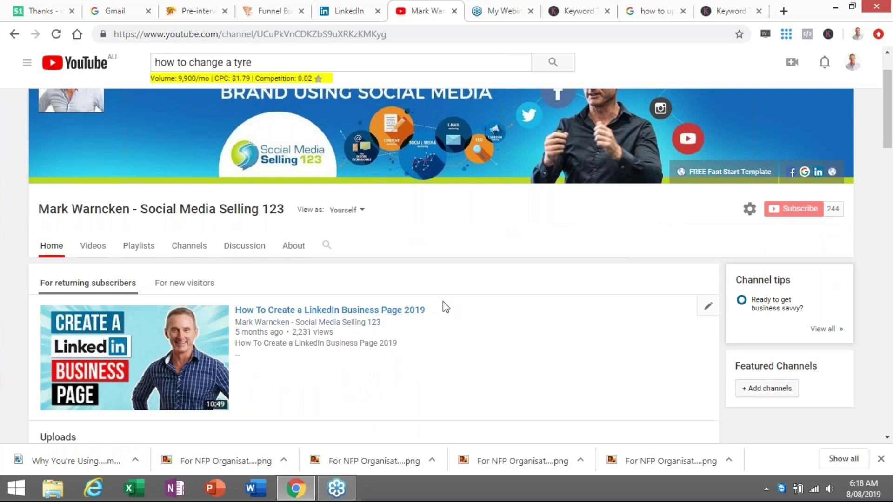